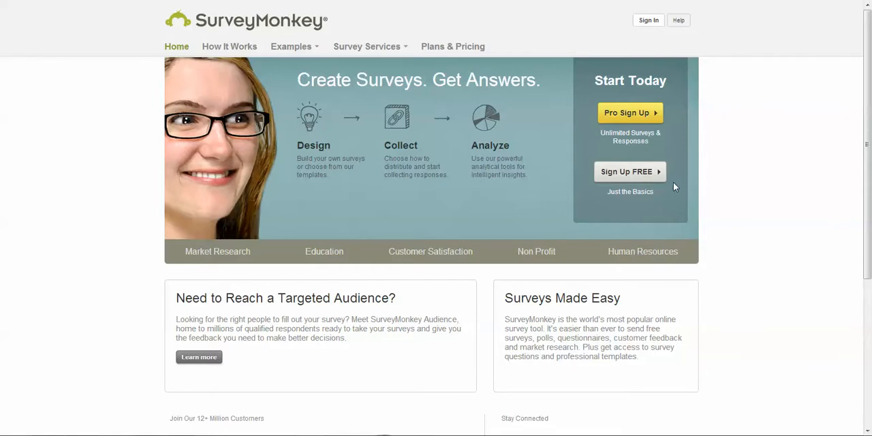
Sign in to the account and start creating a new survey.
click(648, 21)
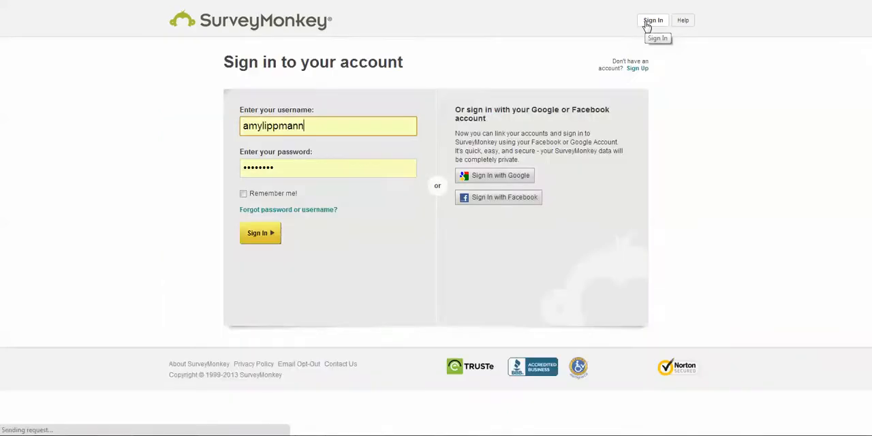
click(271, 239)
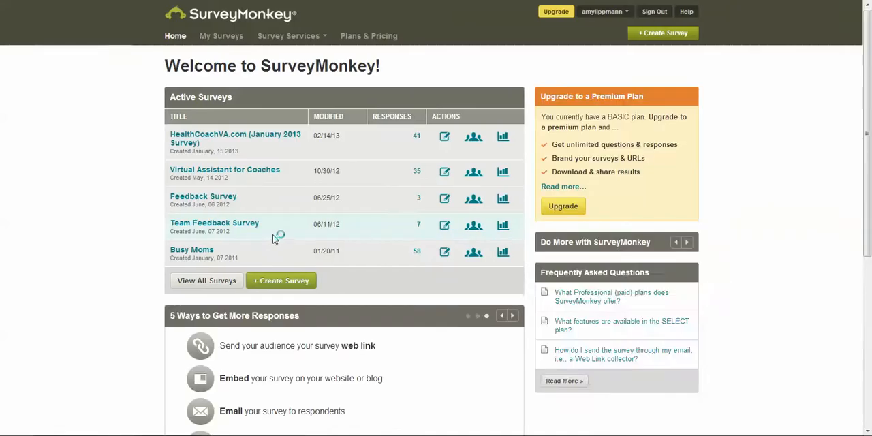
click(293, 286)
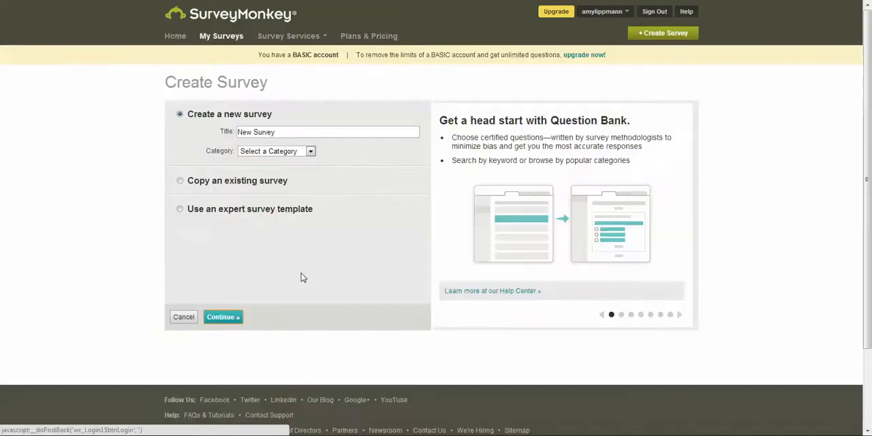
Replace the default title of the new survey with "7 Day Detox Feedback Survey".
click(275, 131)
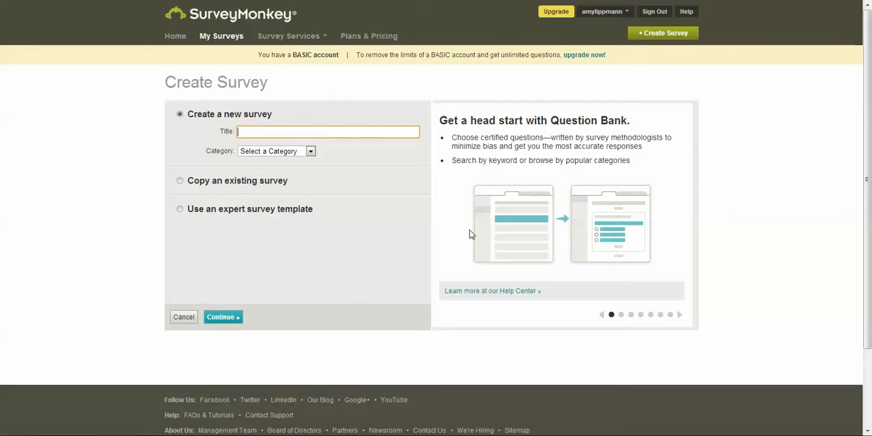
text(Day)
key(BackSpace)
key(BackSpace)
key(BackSpace)
key(BackSpace)
text(7 )
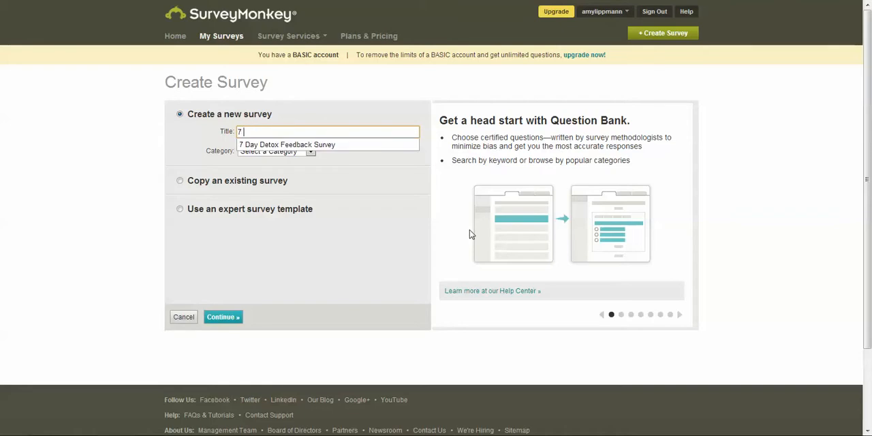
text(D)
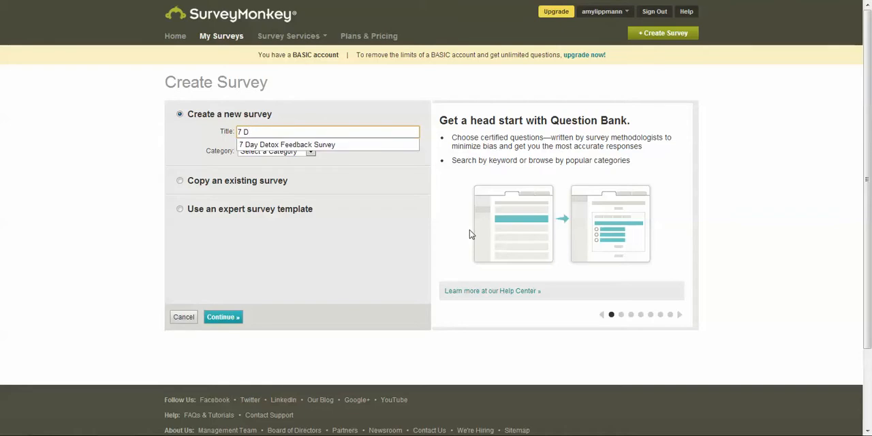
click(309, 145)
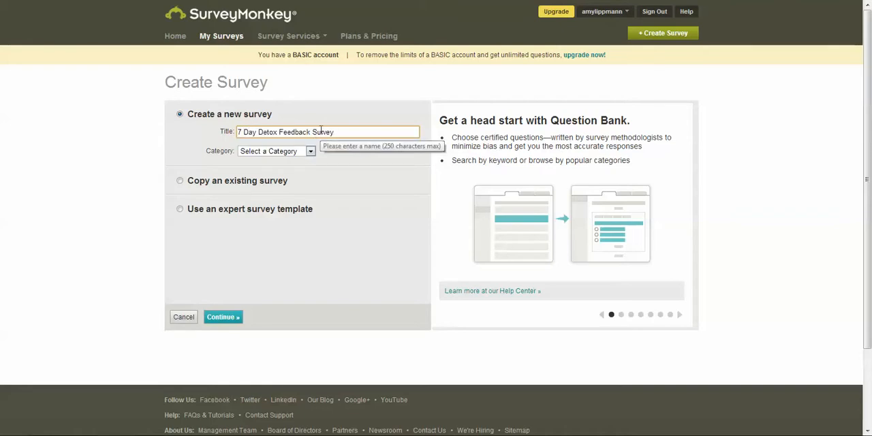
Set the survey's category to Customer Feedback and continue to the survey editor.
click(293, 152)
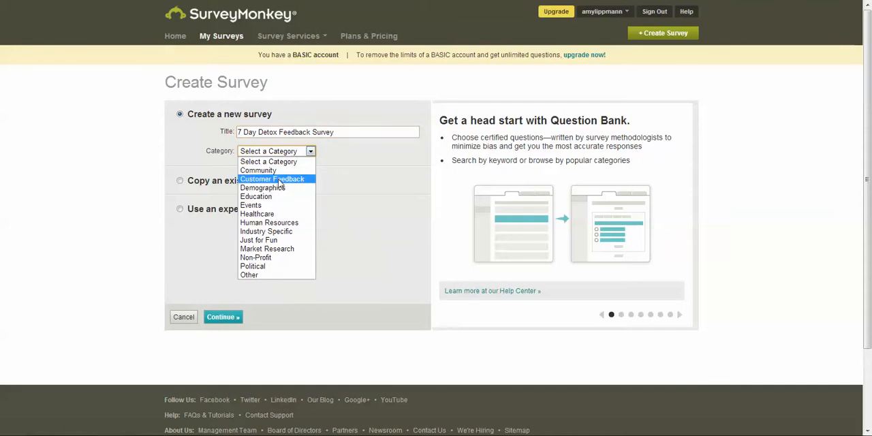
click(279, 180)
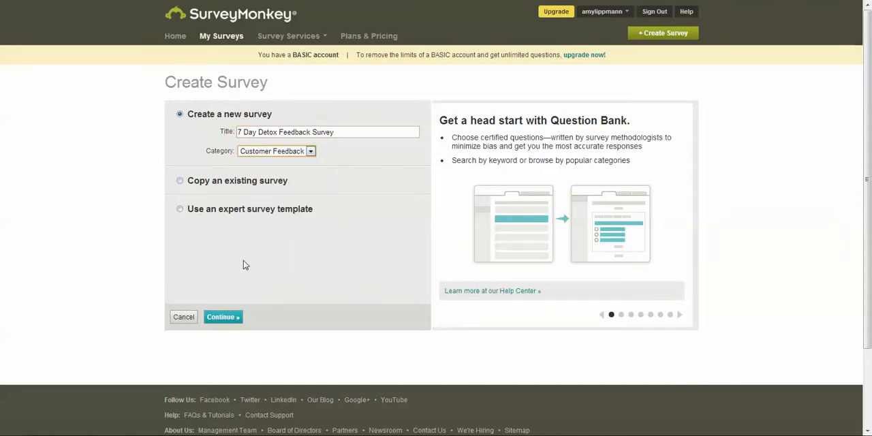
click(229, 317)
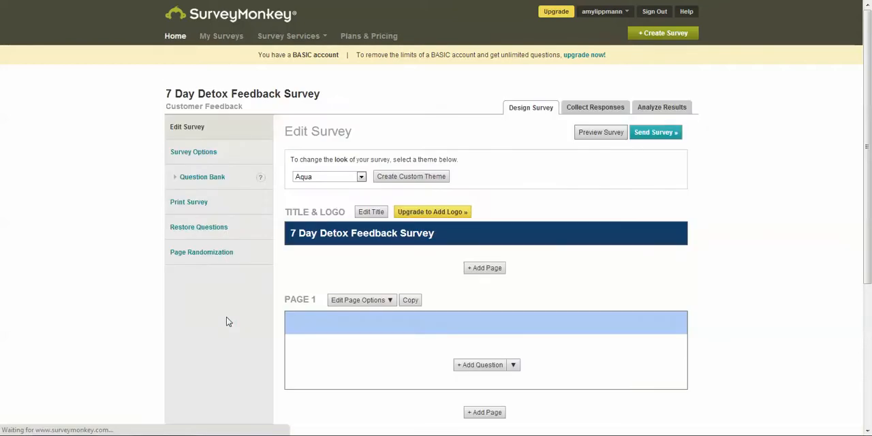
Try the Anemone theme on the survey and switch it back to Aqua.
click(341, 177)
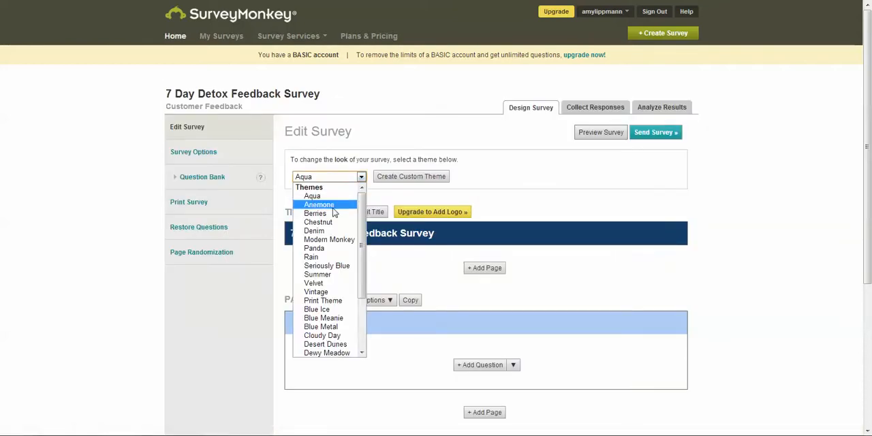
click(333, 205)
click(333, 178)
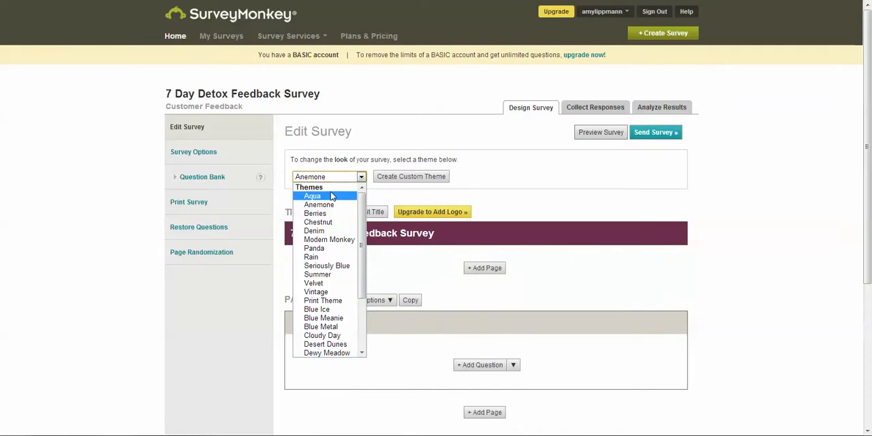
click(333, 196)
Switch to Document1 in Microsoft Word, copy the thank-you introduction, and return to the survey in the browser.
scroll(543, 252, down, 5)
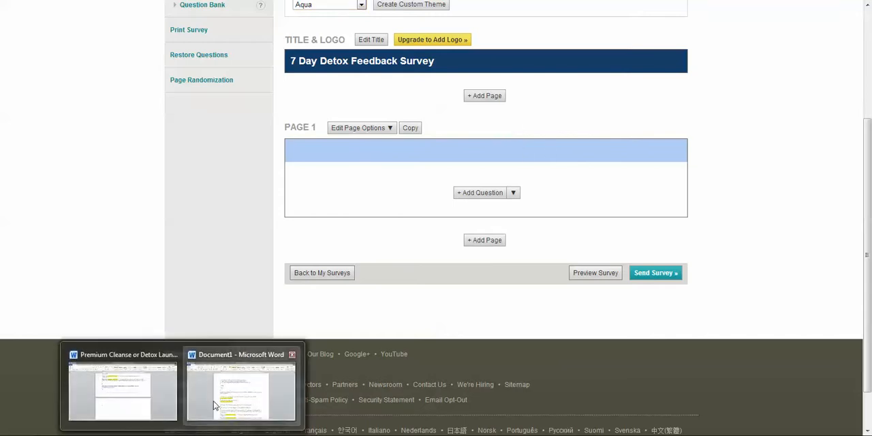
click(239, 391)
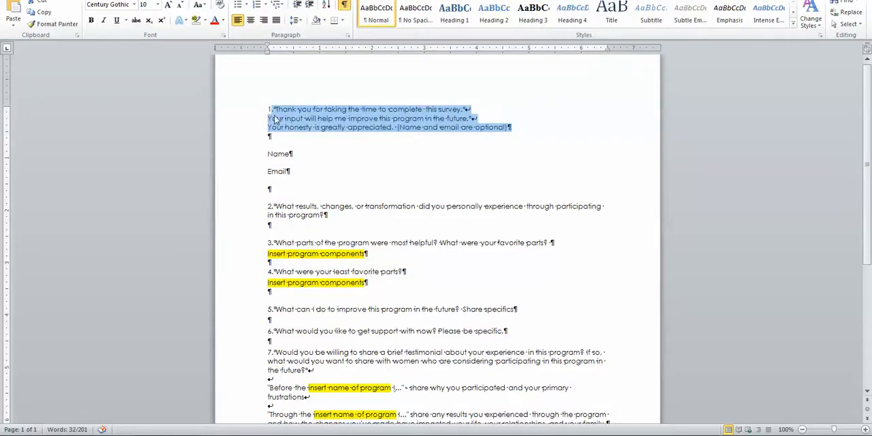
click(84, 434)
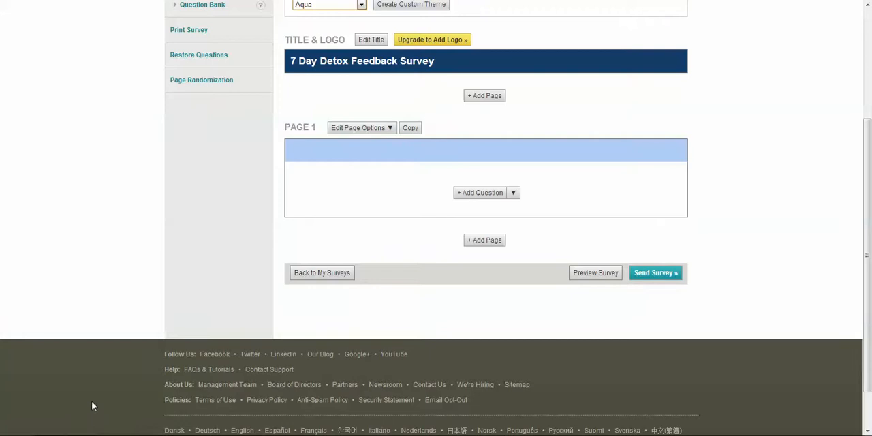
Add a question to page 1 and set its type to Descriptive Text.
scroll(392, 183, up, 2)
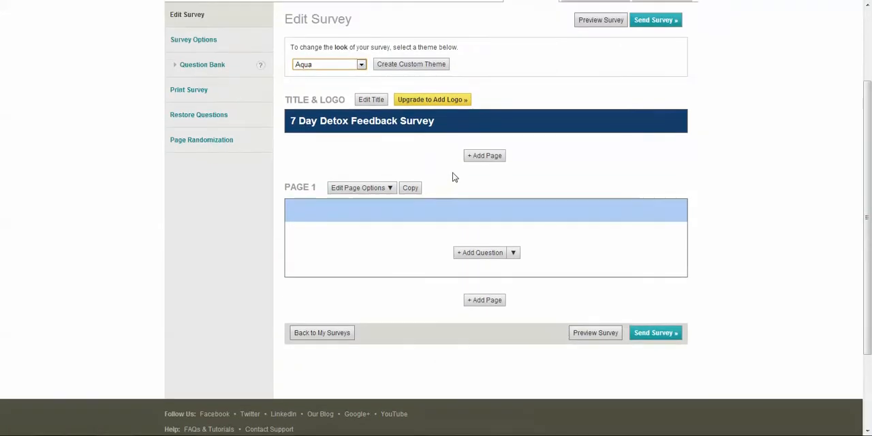
click(515, 254)
click(504, 269)
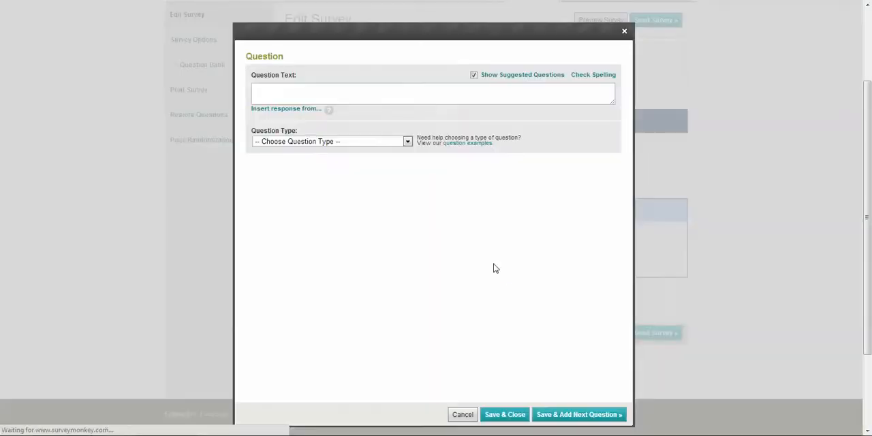
click(407, 141)
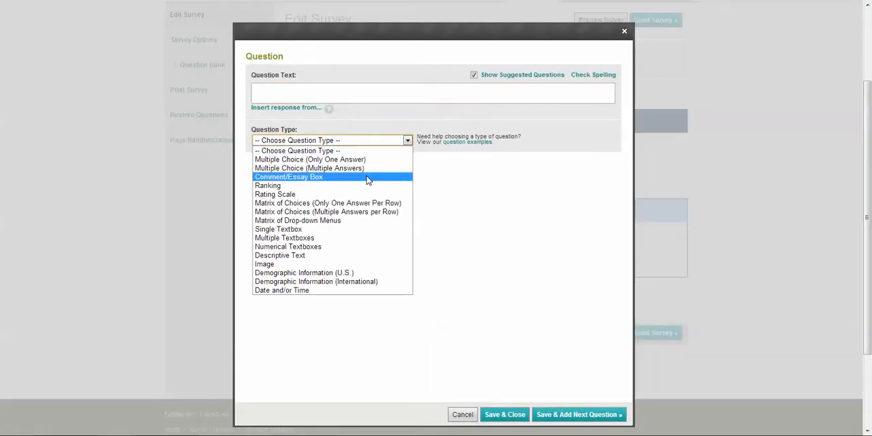
click(308, 261)
Paste the thank-you introduction as the descriptive text, remove its stray leading period, and save it, continuing to another question.
click(303, 94)
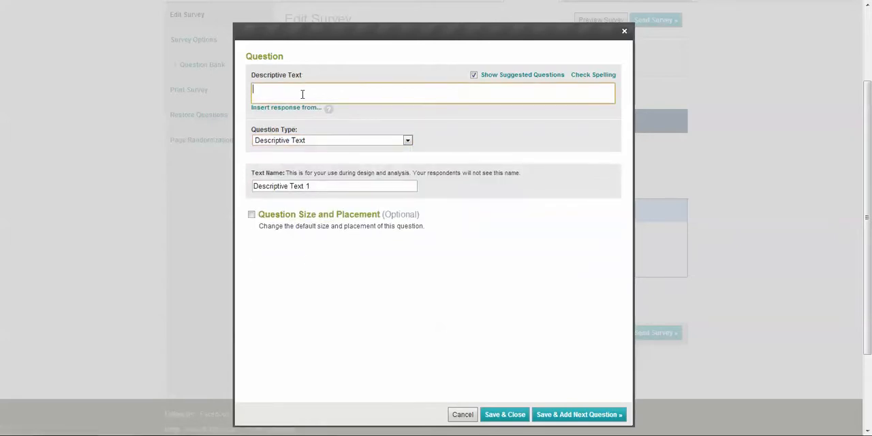
text(Thank you for taking the time to complete this survey. Your input will help me improve this program in the future. Your honesty is greatly appreciated. (Name and email are optional))
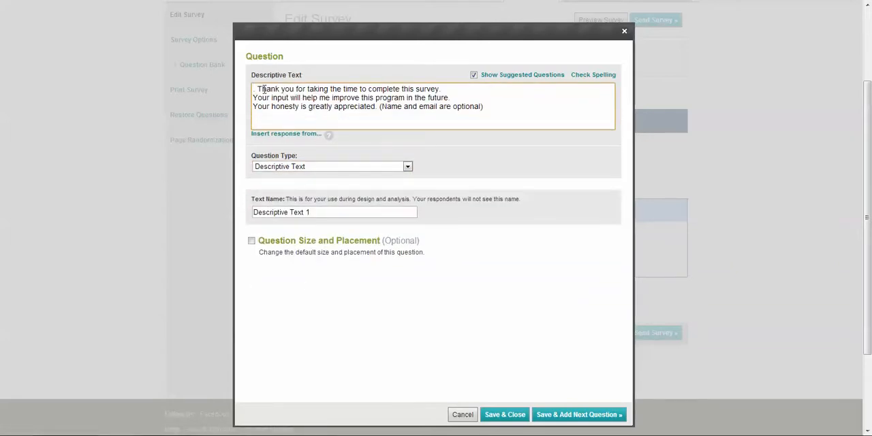
click(253, 89)
key(Delete)
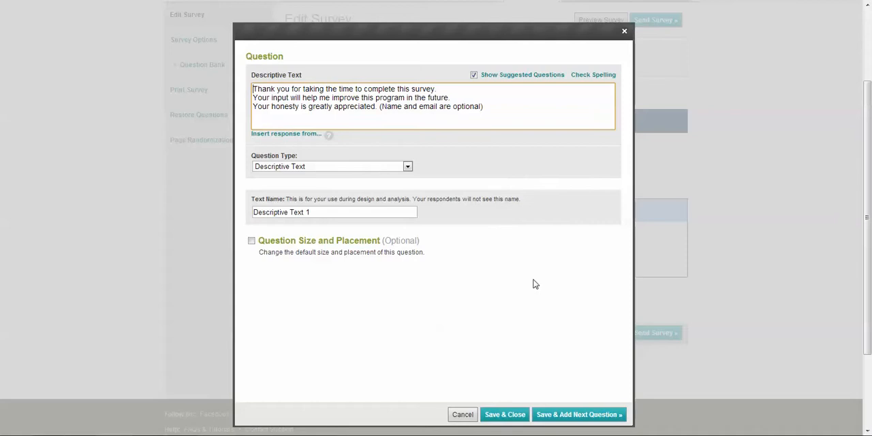
click(565, 414)
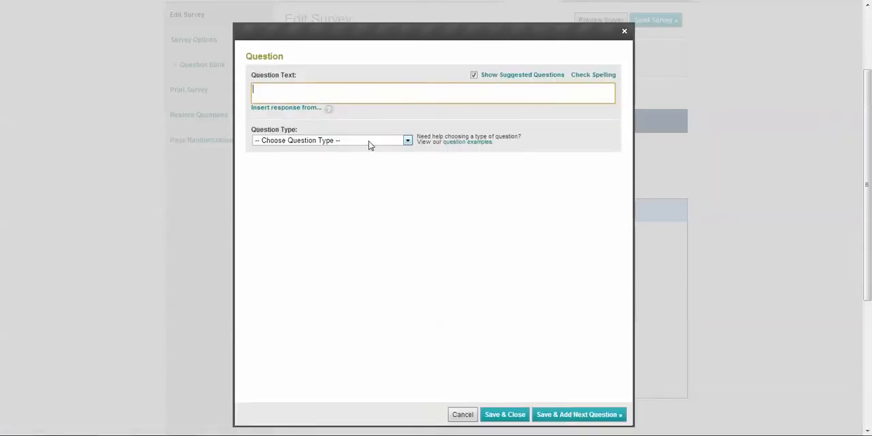
Set the new question's type to Demographic Information (U.S.).
click(370, 141)
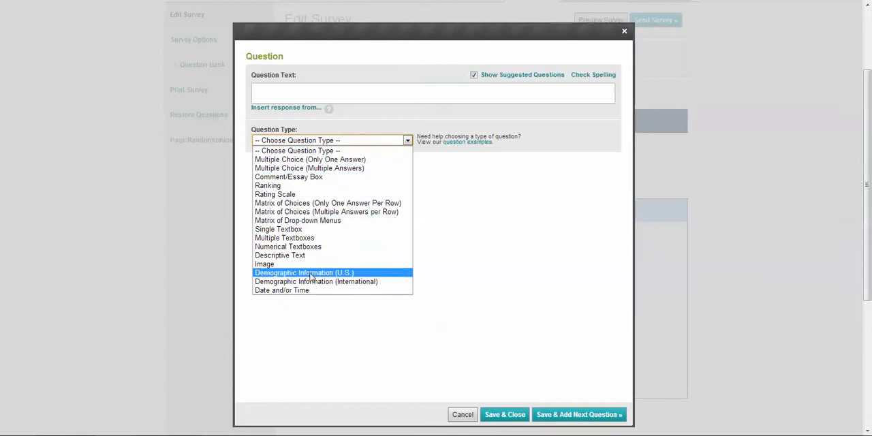
key(Up)
key(Return)
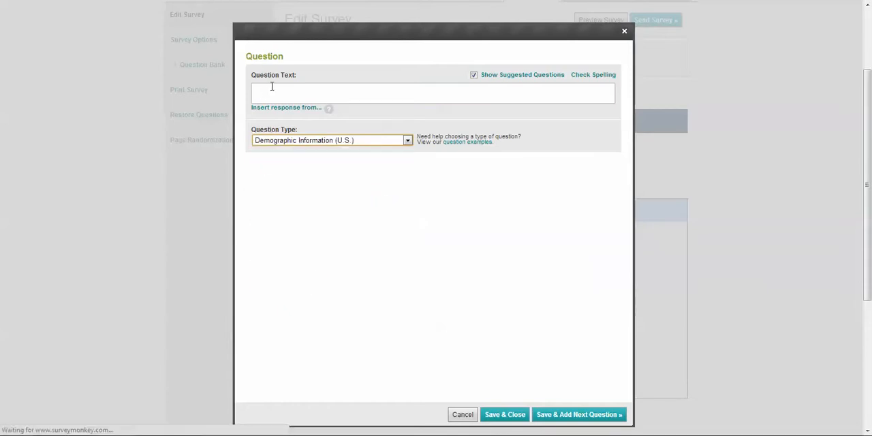
Try to enter the question text "Please include your name and email (This is optional)" while the demographic options load.
click(273, 87)
text(Please)
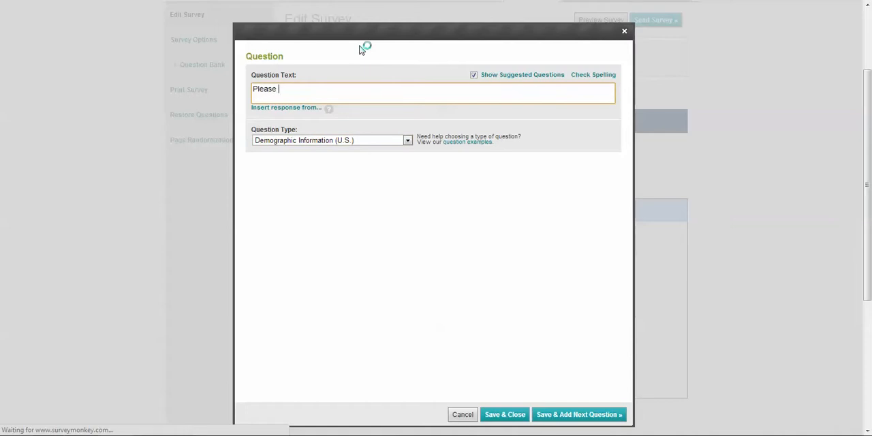
text( include your name and email )
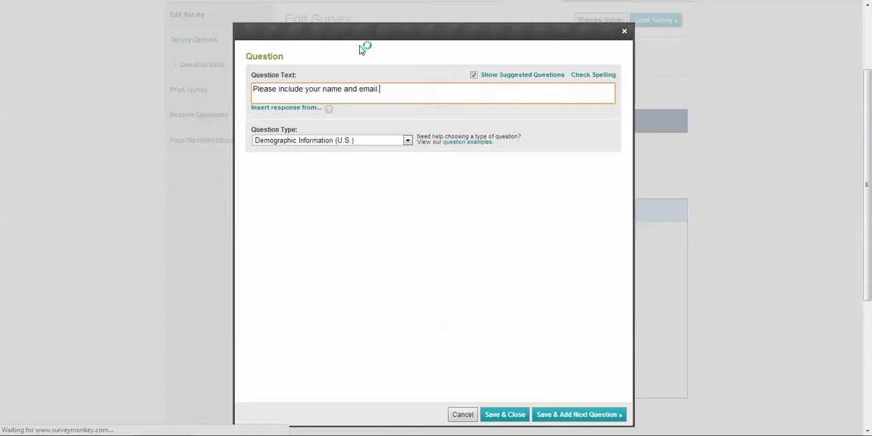
text( (This is optional))
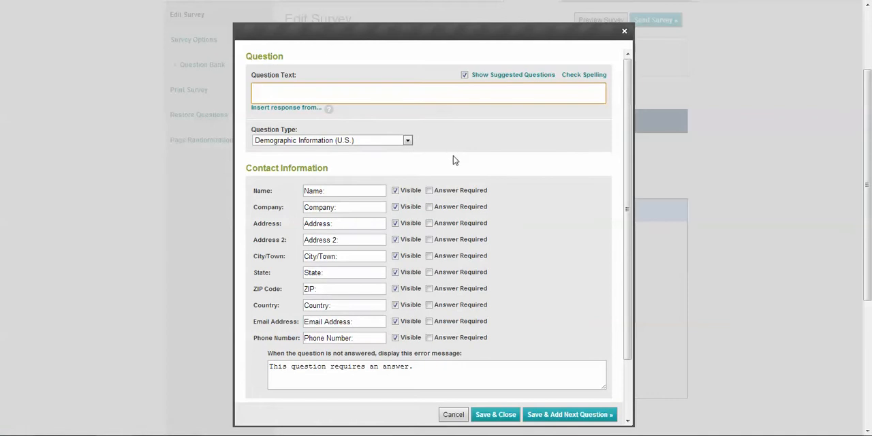
Enter "Please include your name and email. (This is optional.)" as the demographic question's text.
text(Please inclue de your name a)
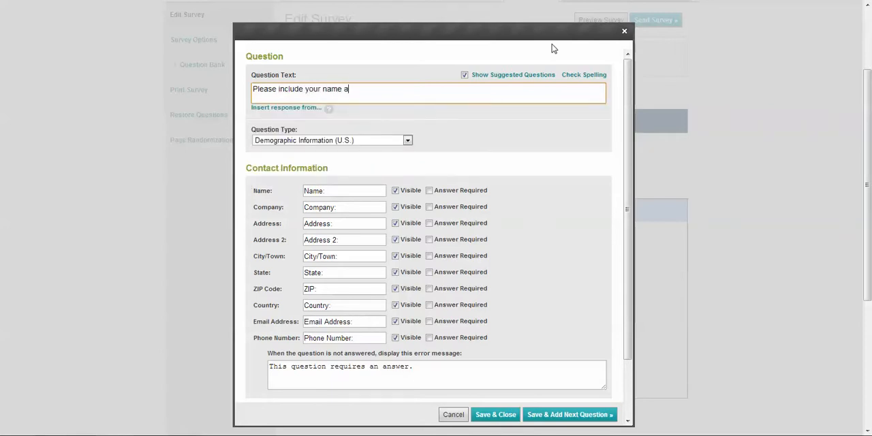
text(nd email. (This is optio)
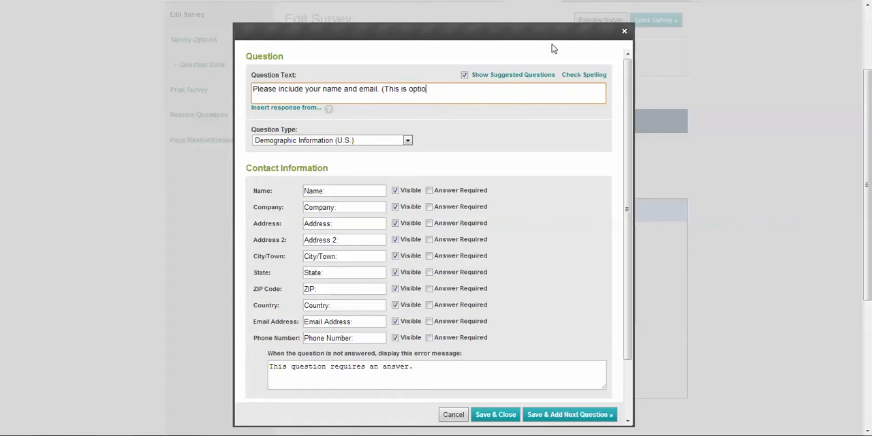
text(nal.))
Hide every contact field except Name and Email Address, and save the question, continuing to another one.
click(395, 206)
click(395, 223)
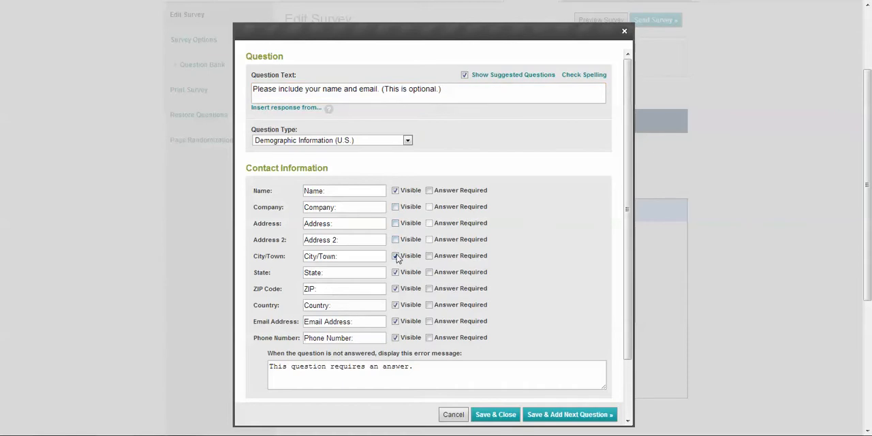
click(395, 255)
click(395, 271)
click(395, 288)
click(395, 304)
click(395, 337)
click(557, 414)
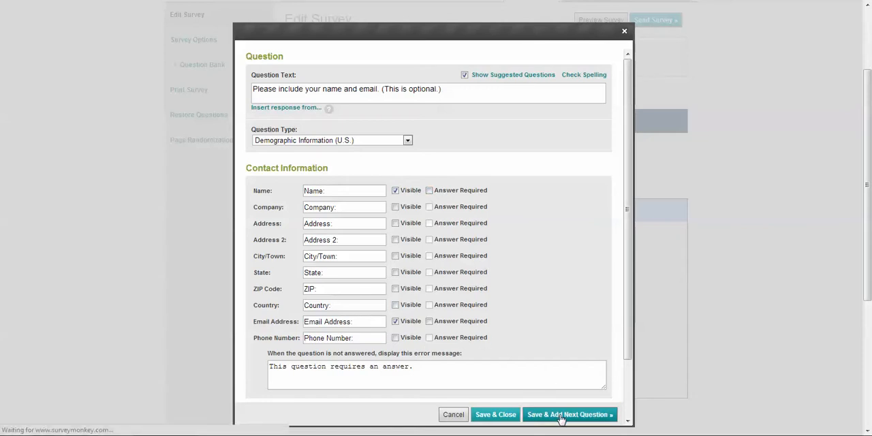
Copy question 2, about results, changes, or transformation, from Document1 in Word and paste it as the new survey question's text.
mouse_move(184, 431)
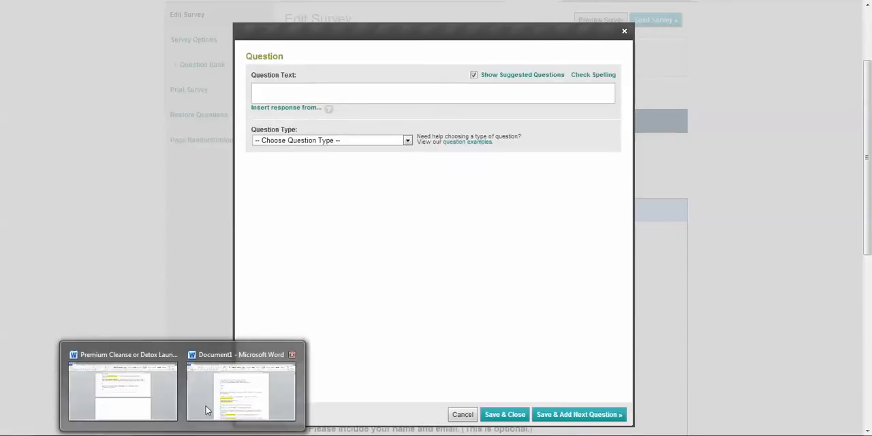
click(208, 384)
scroll(314, 217, down, 1)
drag(275, 191, 328, 200)
key(ctrl+c)
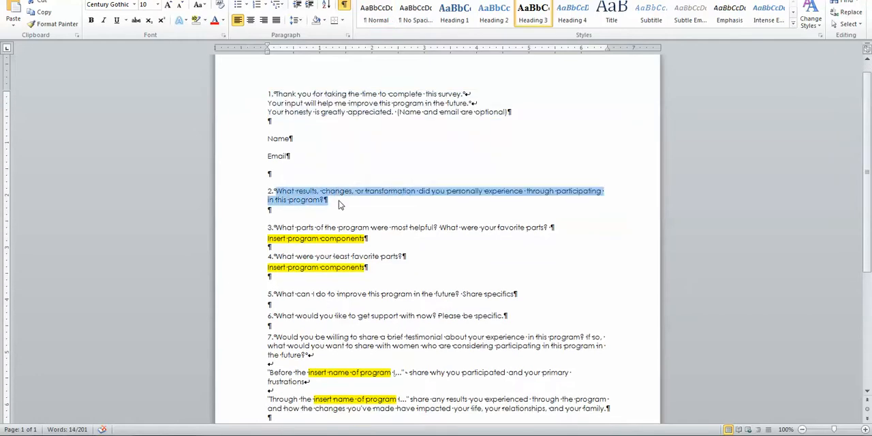
key(alt+Tab)
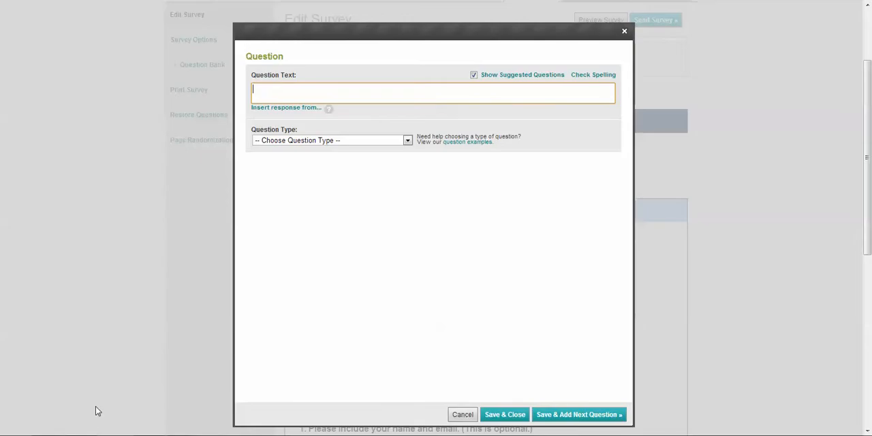
key(ctrl+v)
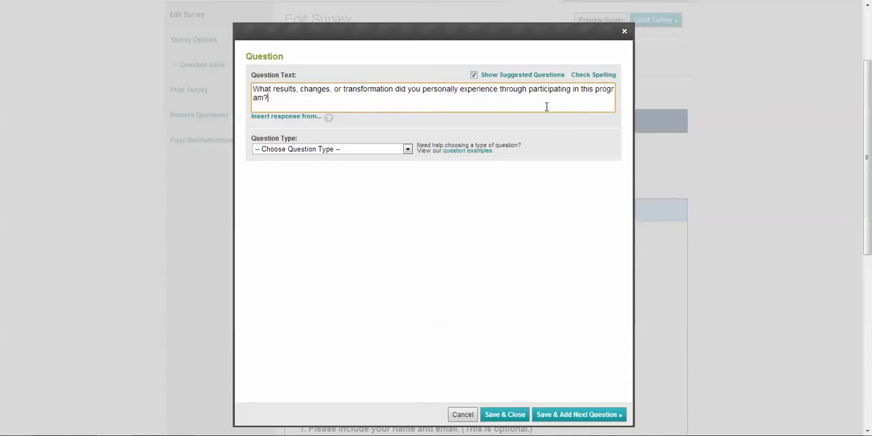
Make the results question a Comment/Essay Box 100 characters wide, and save it, continuing to another question.
click(386, 149)
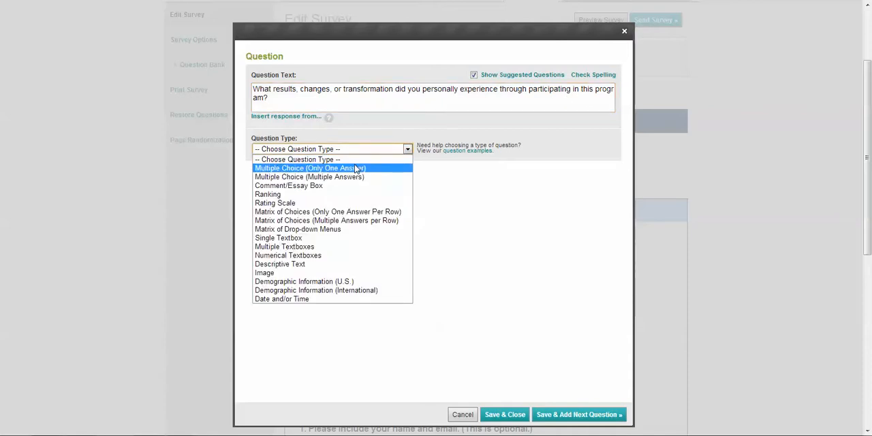
click(326, 189)
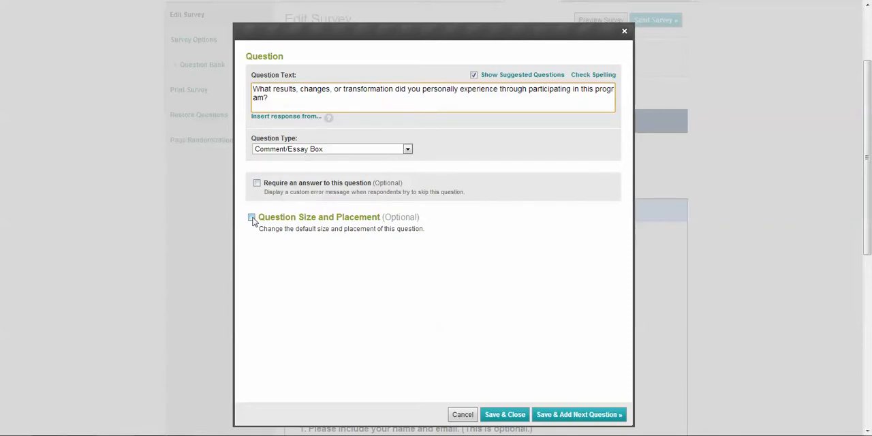
click(251, 218)
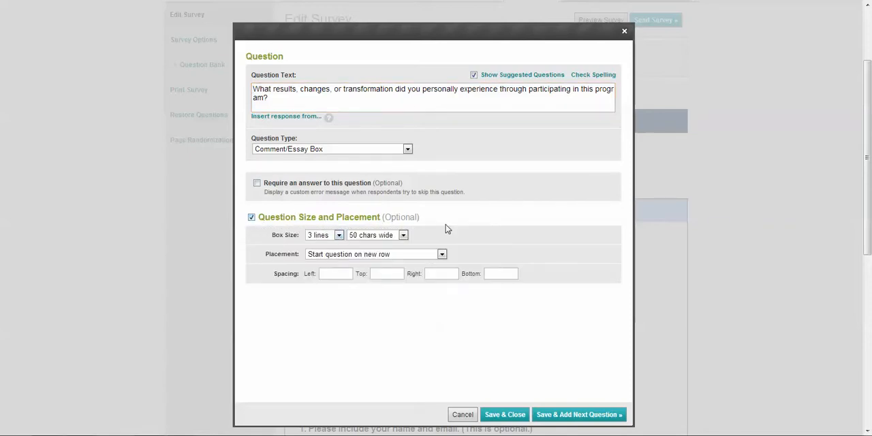
click(371, 237)
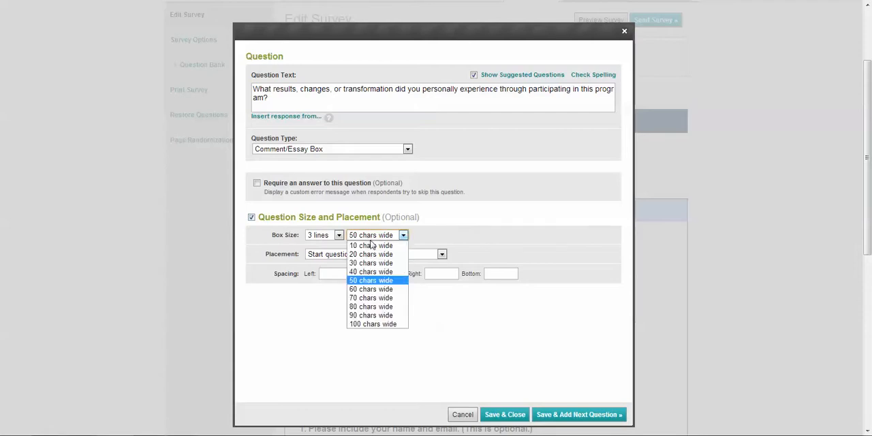
click(386, 325)
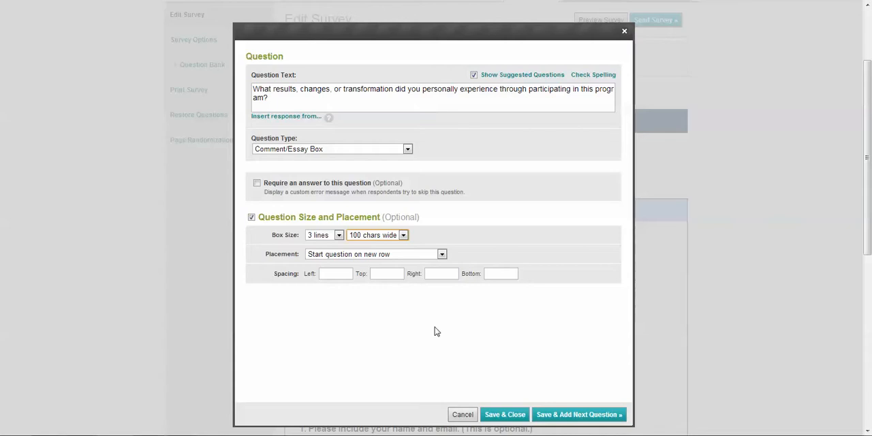
click(570, 416)
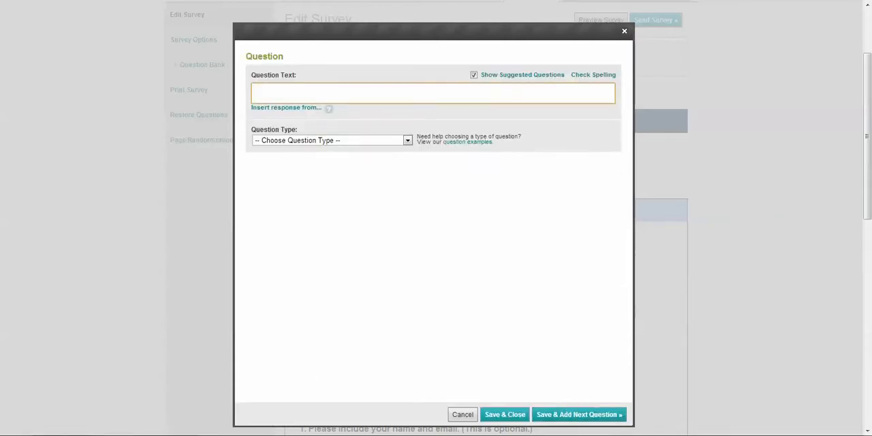
Copy question 3, about the most helpful and favorite parts, from the Word document and paste it as the new survey question's text.
mouse_move(182, 433)
click(232, 385)
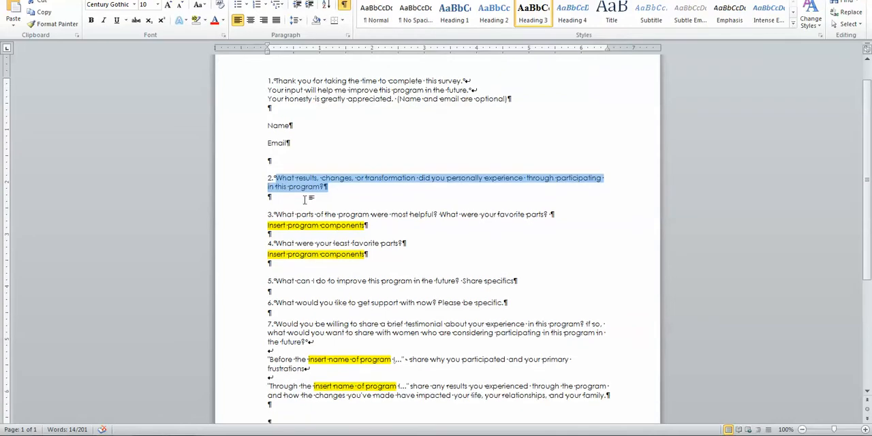
drag(275, 214, 555, 216)
key(ctrl+c)
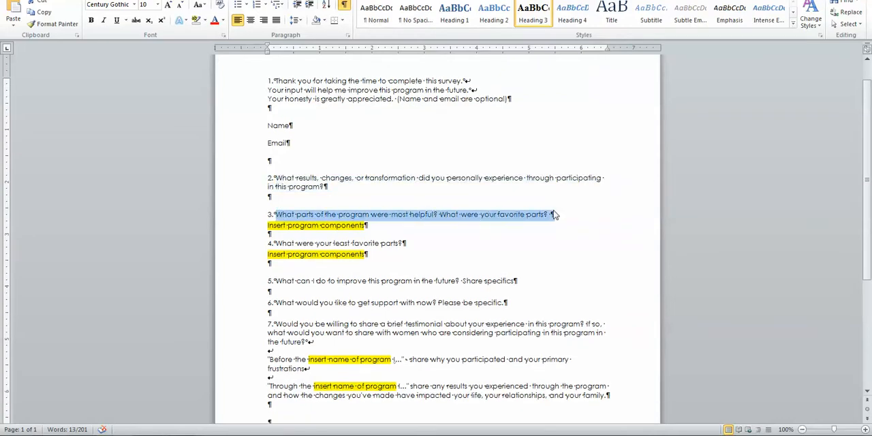
click(83, 434)
key(ctrl+v)
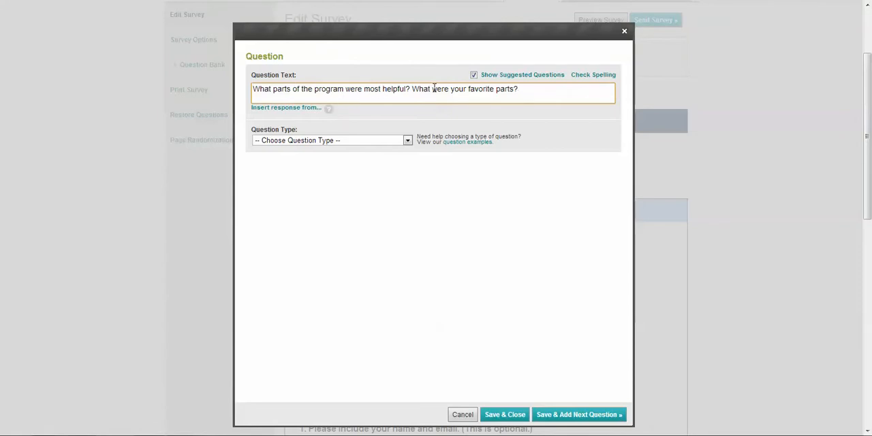
Make it Multiple Choice (Multiple Answers) with the choices Kick off call, Wrap-up Call, Detox Protocol, Recipes and Private Forum on separate lines.
click(367, 141)
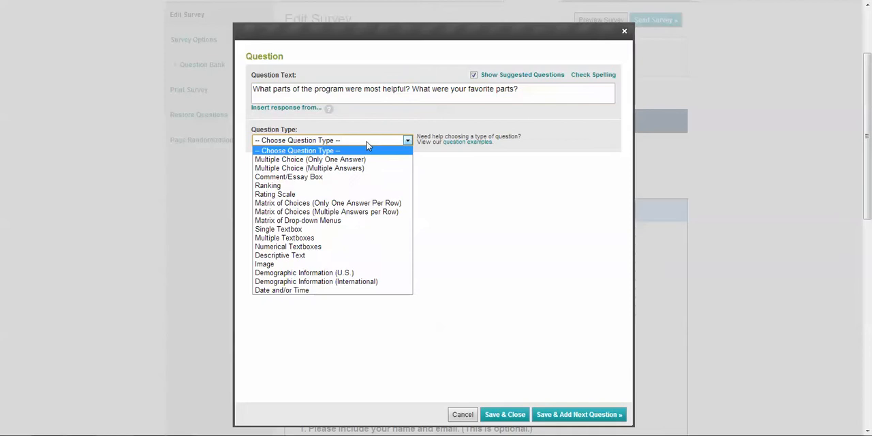
click(332, 168)
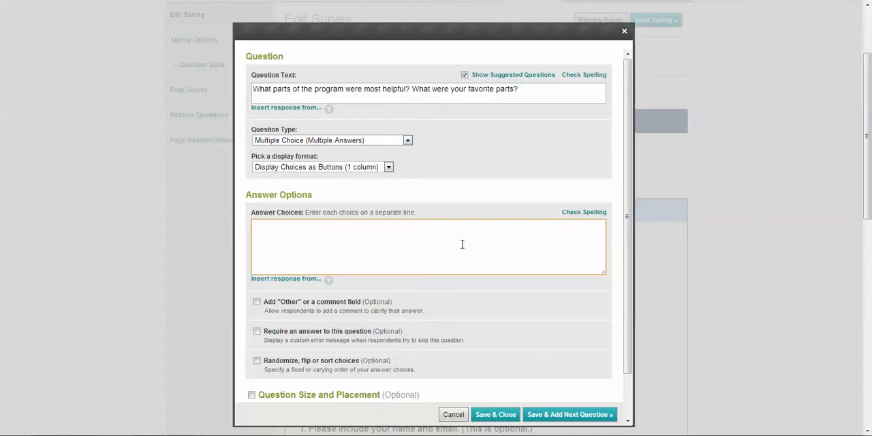
text(off call Wrap)
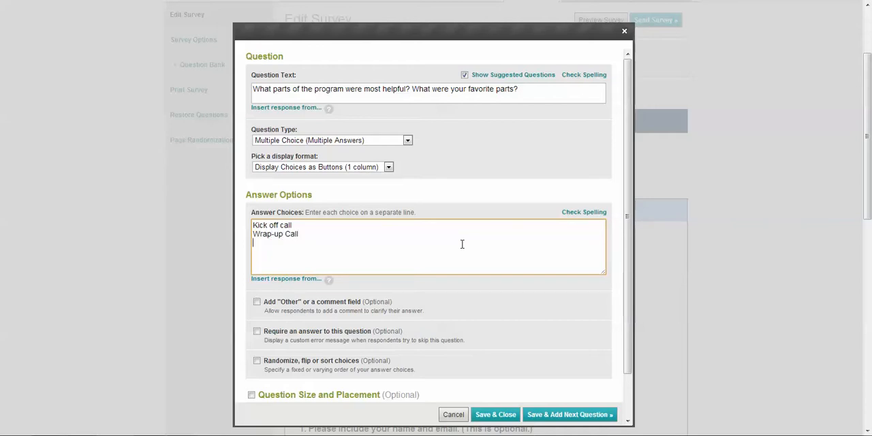
text(-up Call Det)
text(ox Protocal)
text(Recipes)
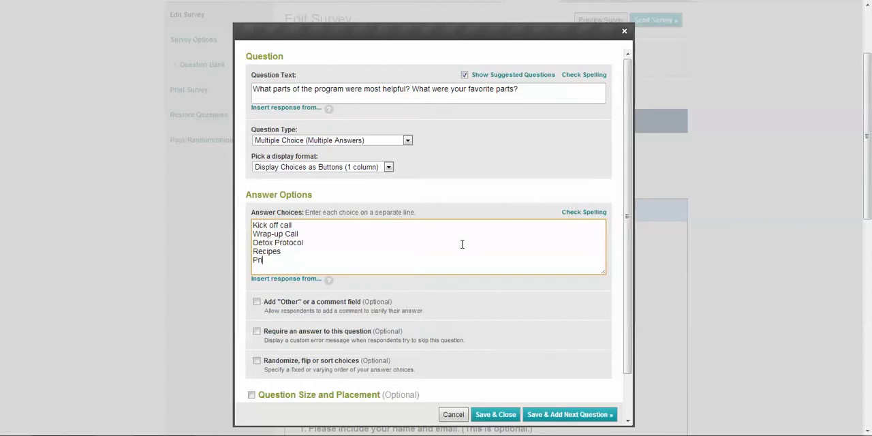
text(vate Forum)
Add an "Other (please specify)" comment field to the favorite-parts question and save it, continuing to another question.
click(256, 301)
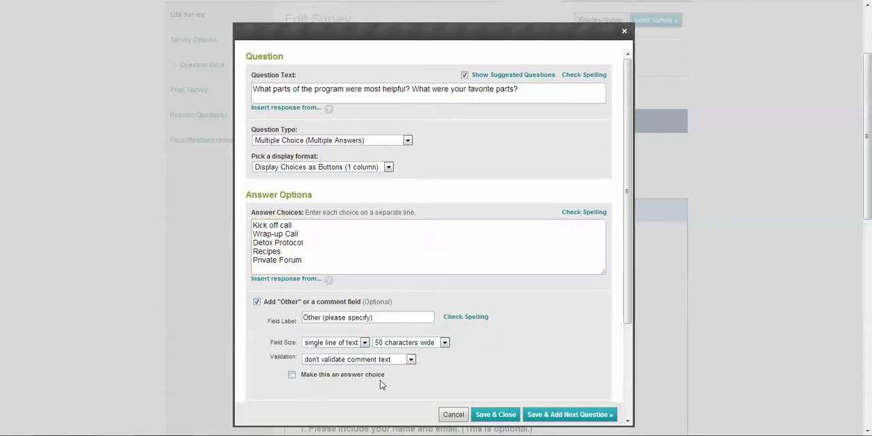
scroll(380, 384, down, 3)
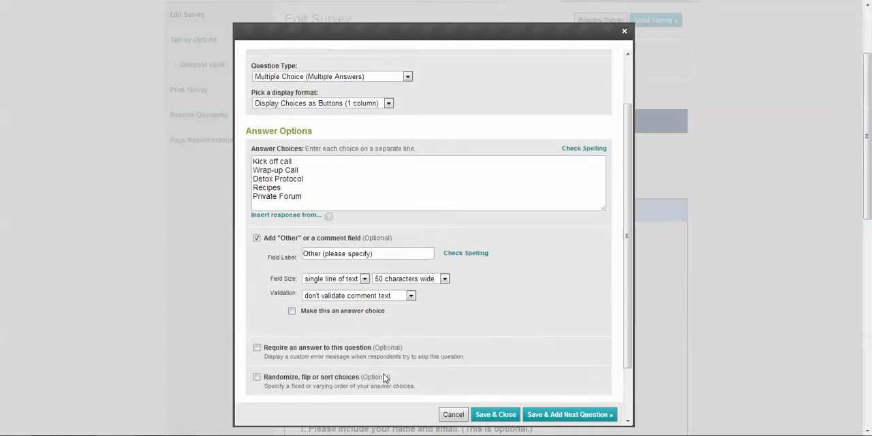
scroll(384, 375, down, 1)
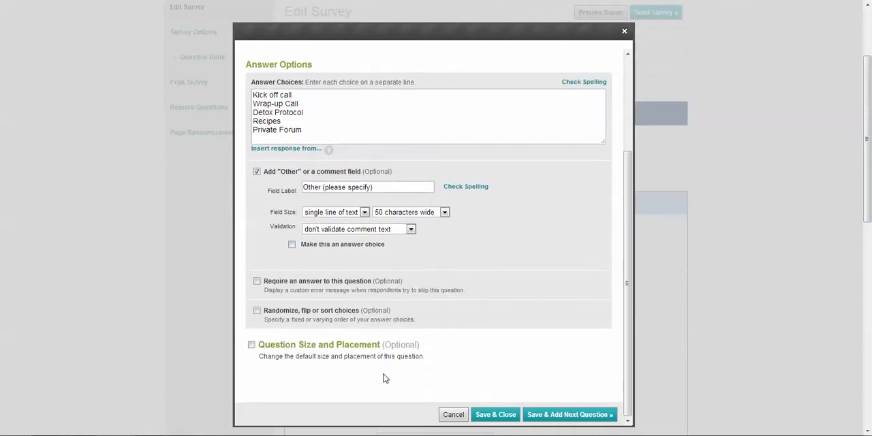
click(565, 415)
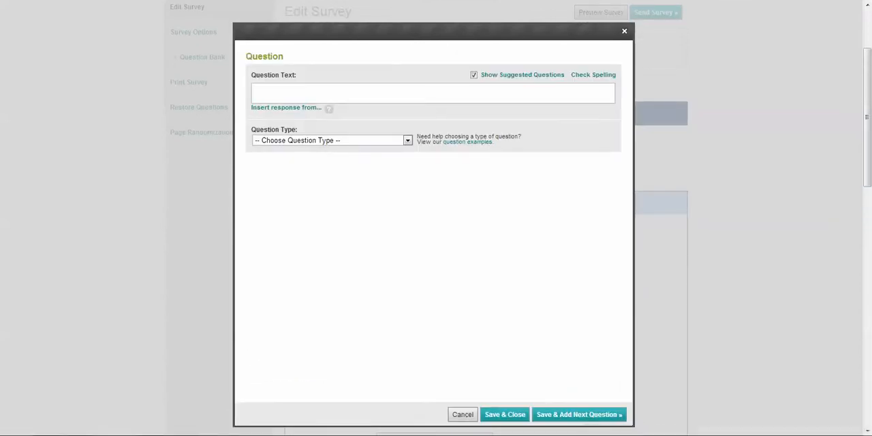
Copy question 4, "What were your least favorite parts?", from the Word document and paste it as the new survey question's text.
click(249, 397)
scroll(278, 230, down, 1)
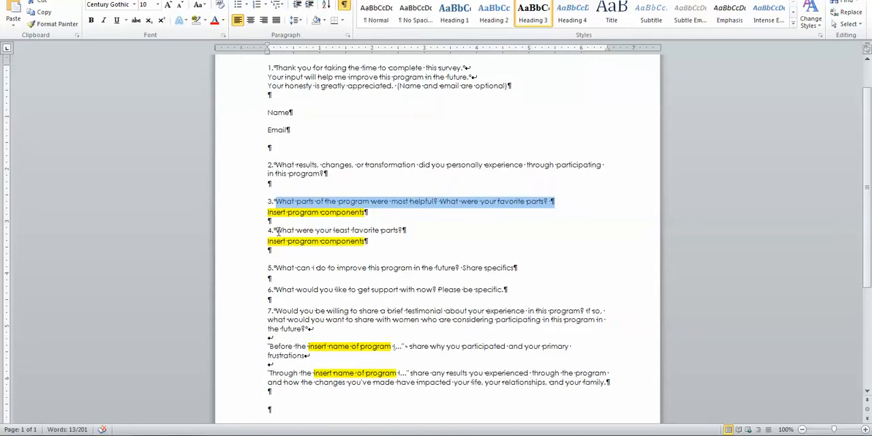
drag(272, 230, 405, 231)
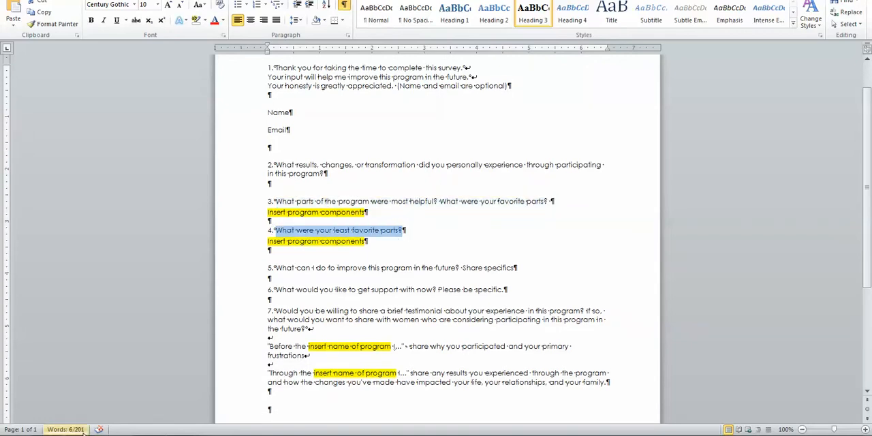
key(ctrl+c)
key(alt+Tab)
key(ctrl+v)
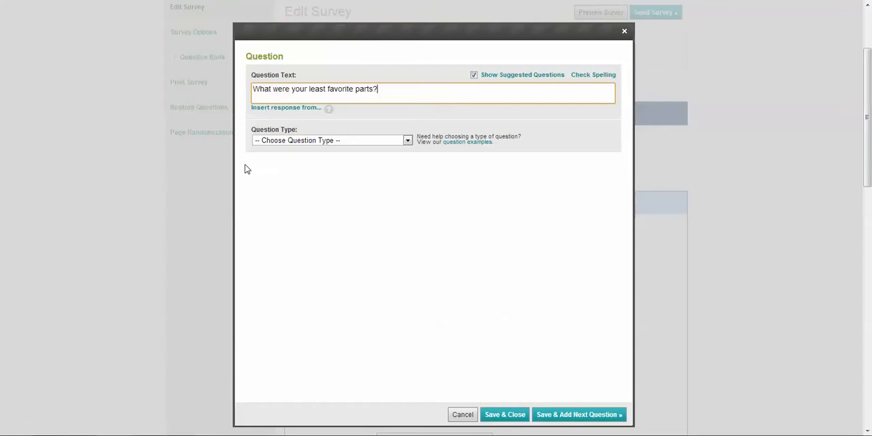
click(239, 191)
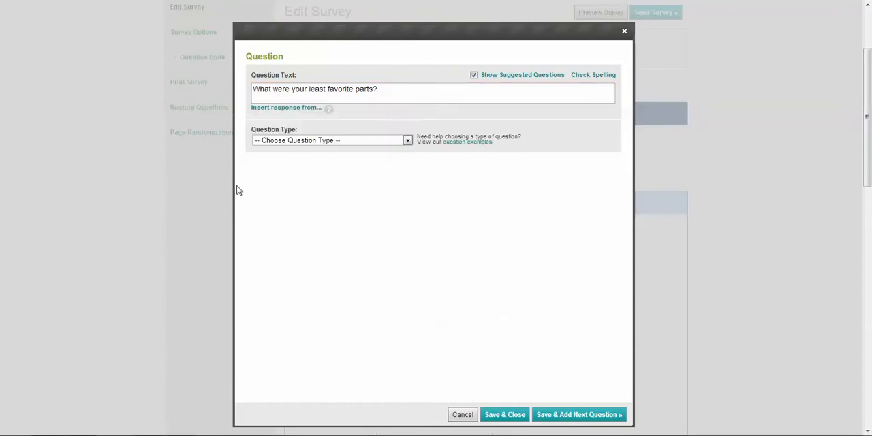
Make it Multiple Choice (Multiple Answers) with placeholder choices starting "item 1" and "item 2", and save it, continuing to another question.
click(293, 140)
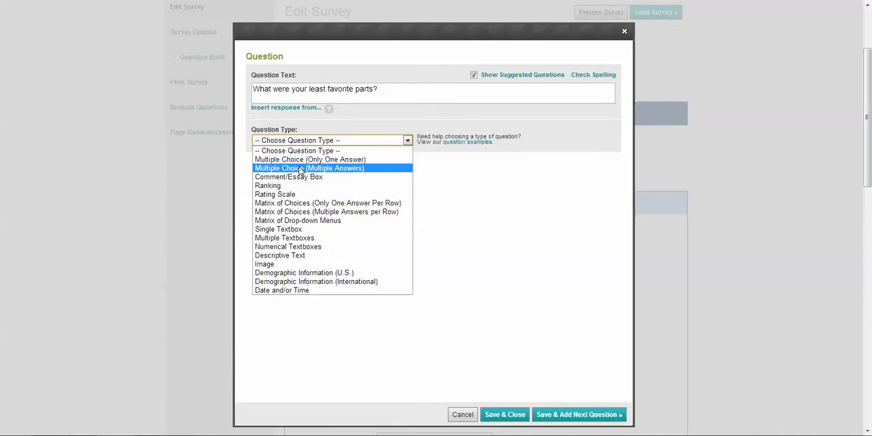
click(300, 169)
click(274, 235)
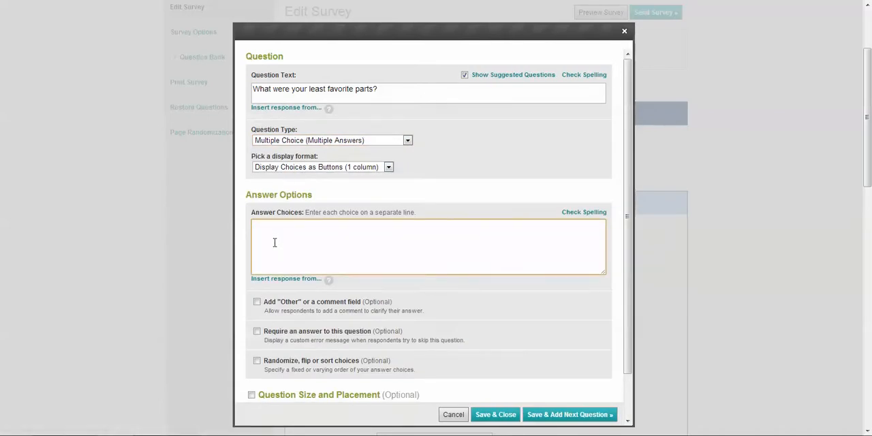
text(item 1 )
text(item)
text( 2)
key(Return)
text(item)
click(565, 414)
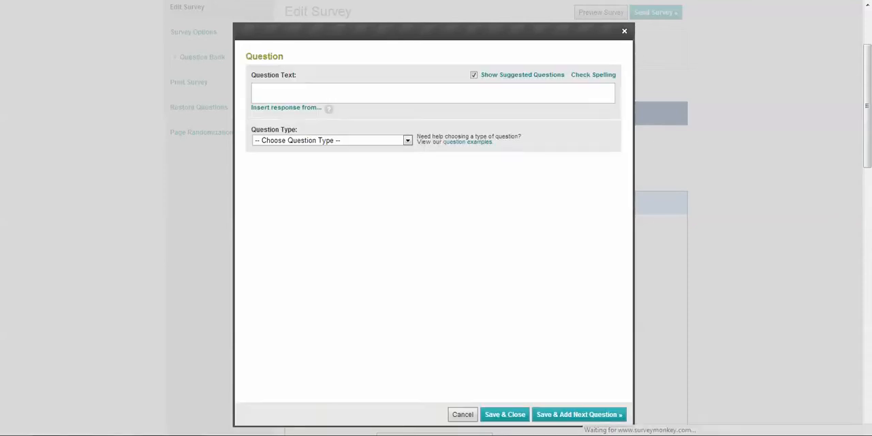
Copy question 5, about improving the program in the future, from the Word document, paste it as the new question's text, and dismiss the suggestions.
mouse_move(182, 435)
click(239, 402)
scroll(272, 300, down, 1)
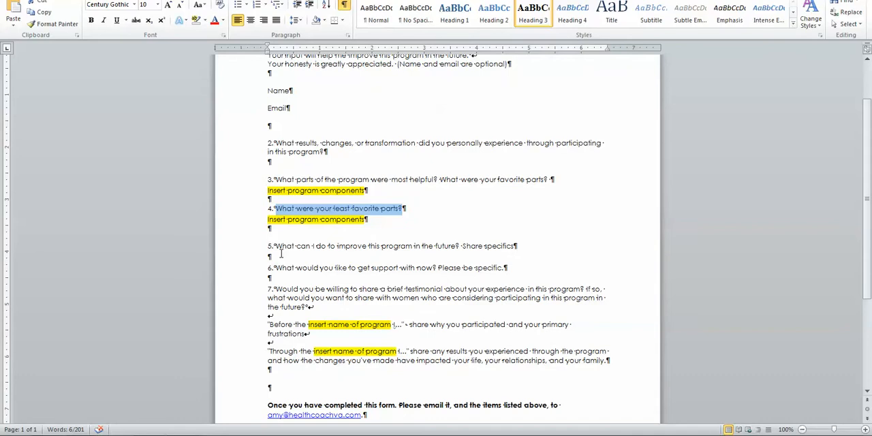
drag(276, 247, 527, 250)
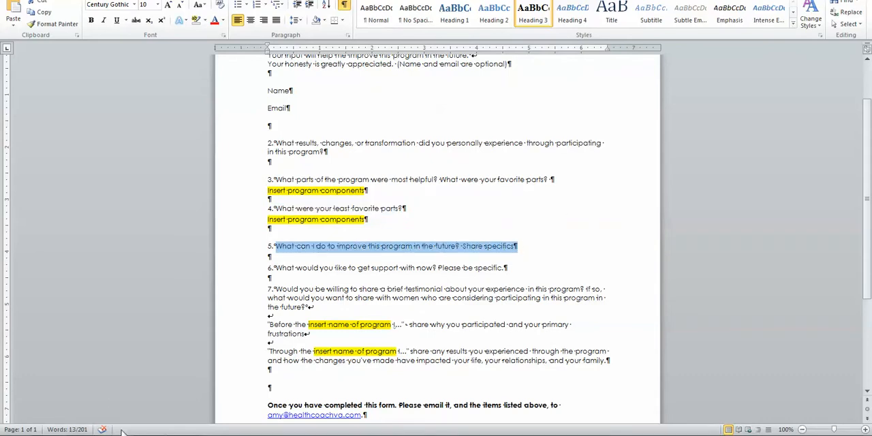
key(ctrl+c)
key(alt+Tab)
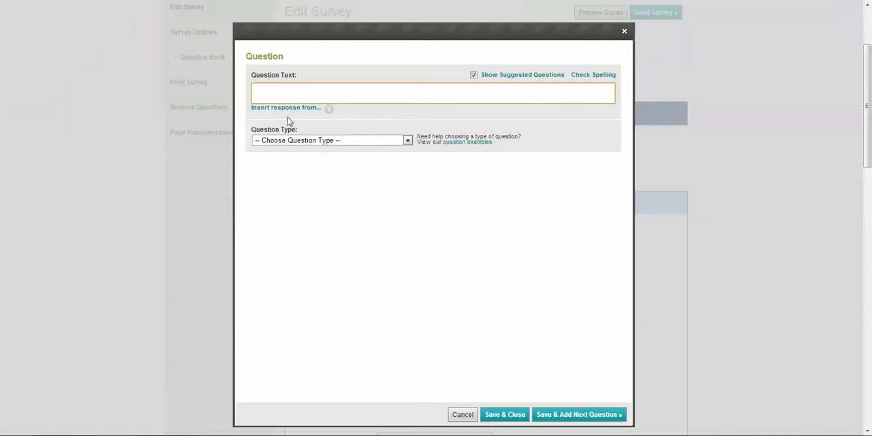
key(ctrl+v)
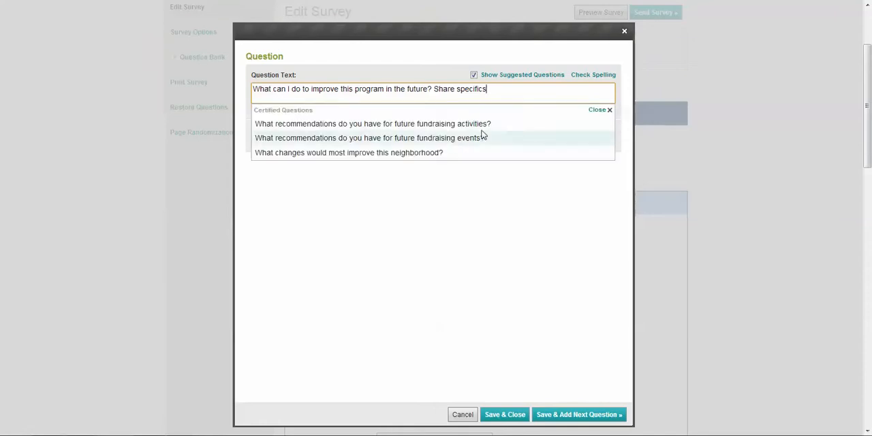
click(632, 109)
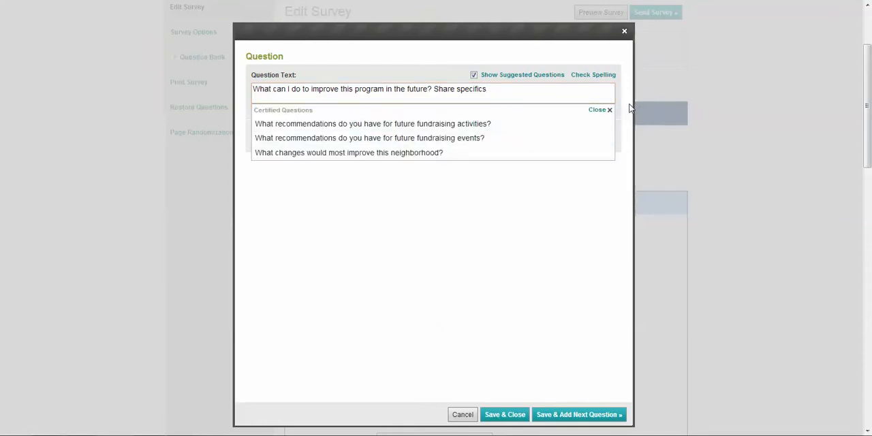
Make the improvement question a Comment/Essay Box 100 characters wide, and save it, continuing to another question.
click(364, 140)
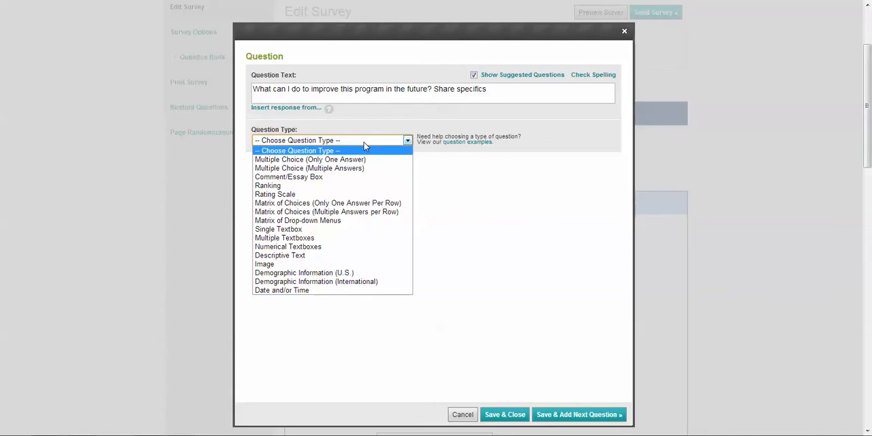
click(337, 177)
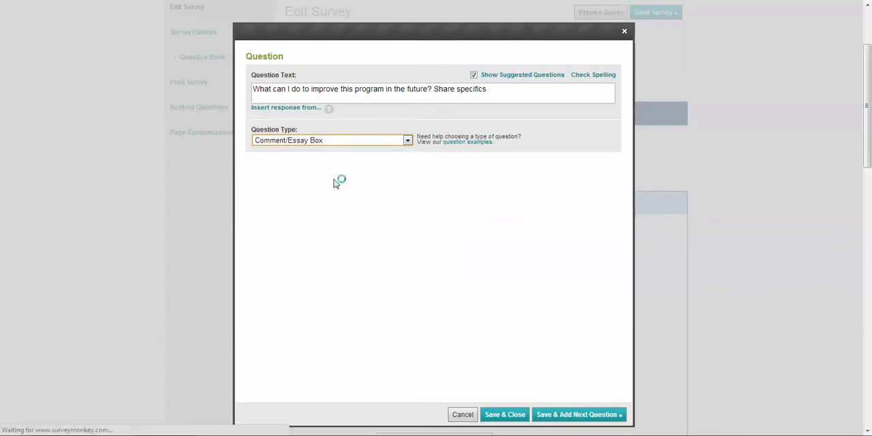
click(251, 208)
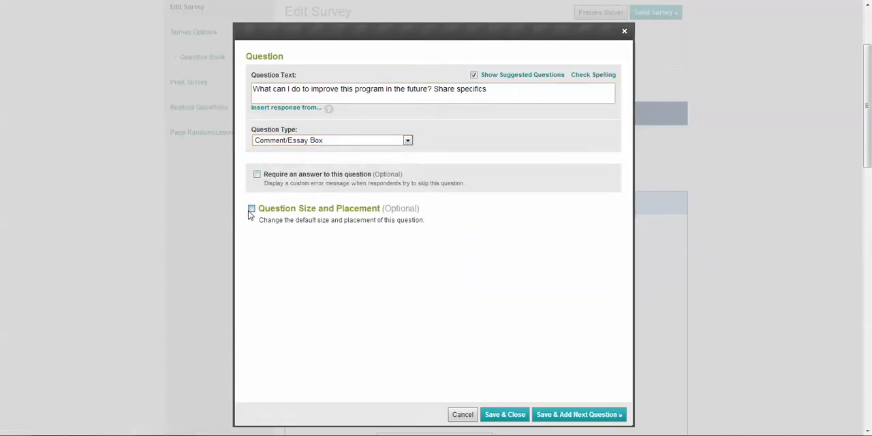
click(390, 228)
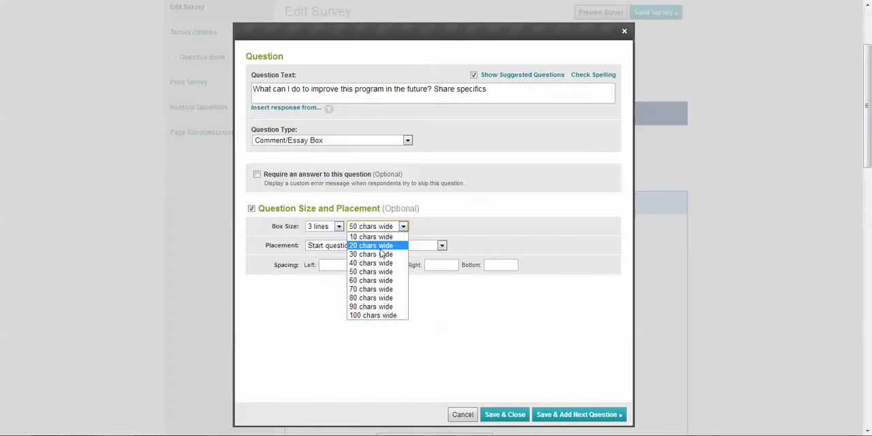
click(381, 320)
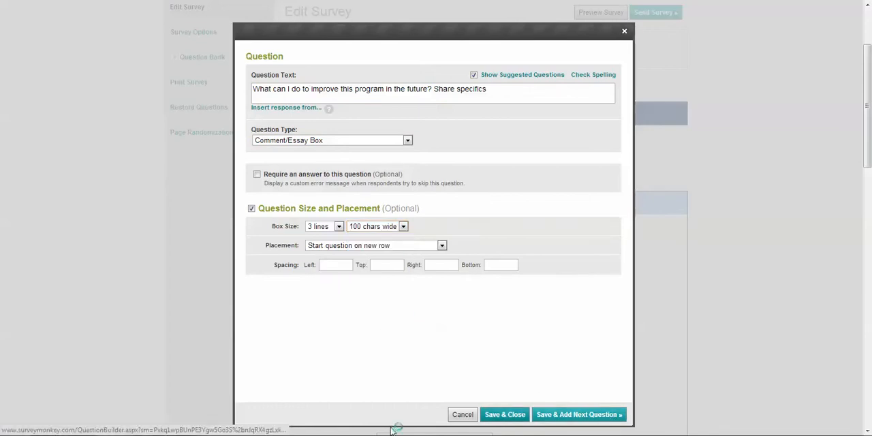
click(603, 415)
Copy question 6, "What would you like to get support with now?", from the Word document, paste it as the new question's text, and dismiss the suggestions.
click(238, 389)
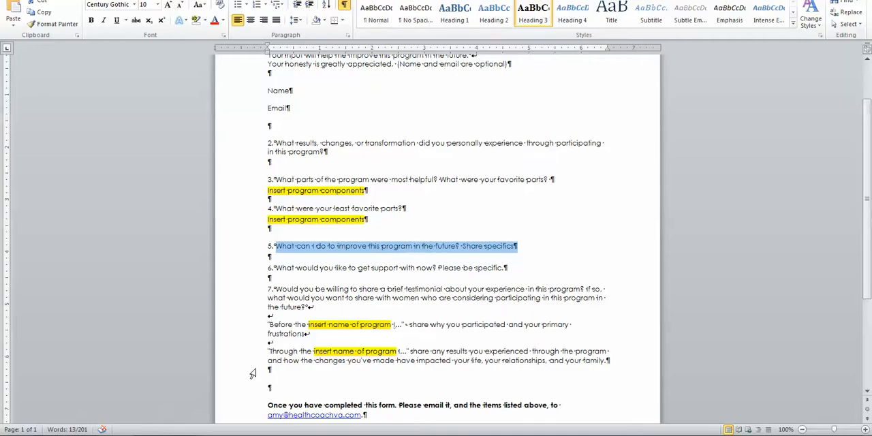
scroll(282, 234, down, 2)
drag(276, 238, 520, 239)
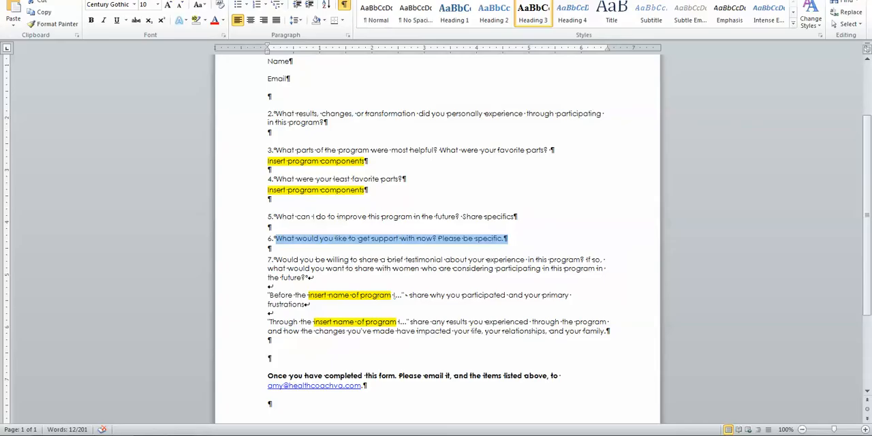
click(90, 434)
key(ctrl+v)
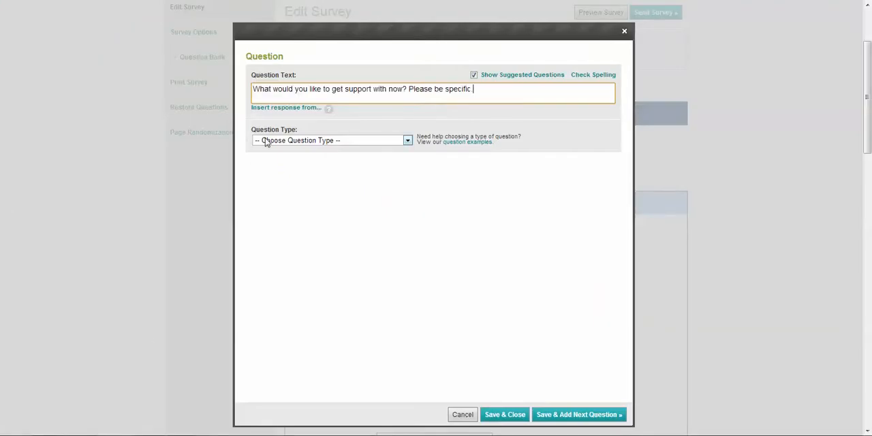
click(316, 179)
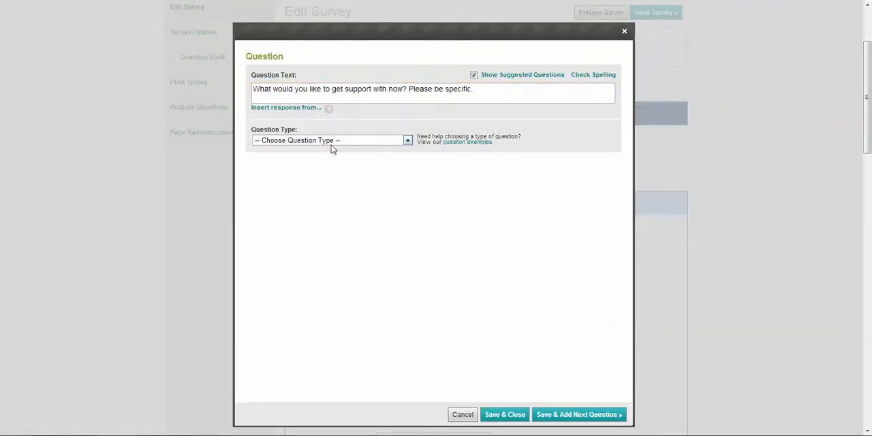
Make the support question a Comment/Essay Box 100 characters wide, and save it, continuing to another question.
click(331, 142)
click(321, 175)
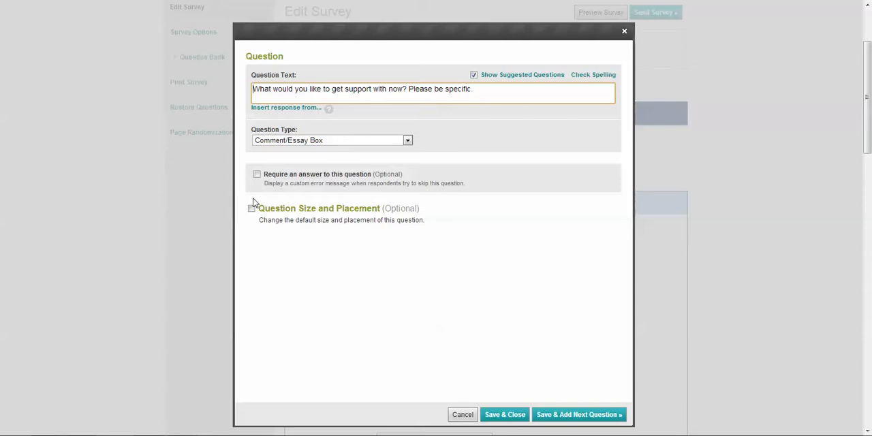
click(251, 209)
click(386, 229)
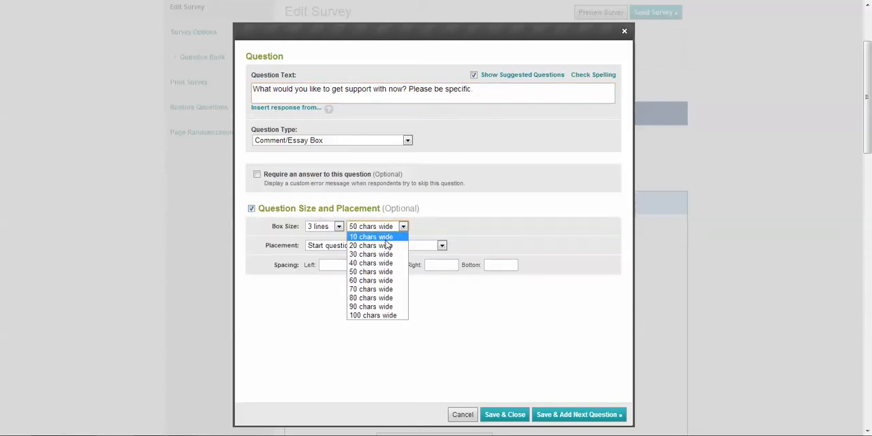
click(382, 318)
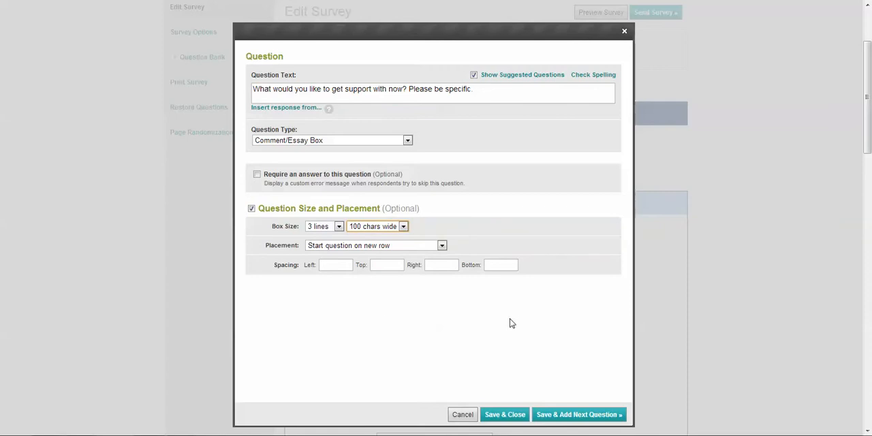
click(581, 417)
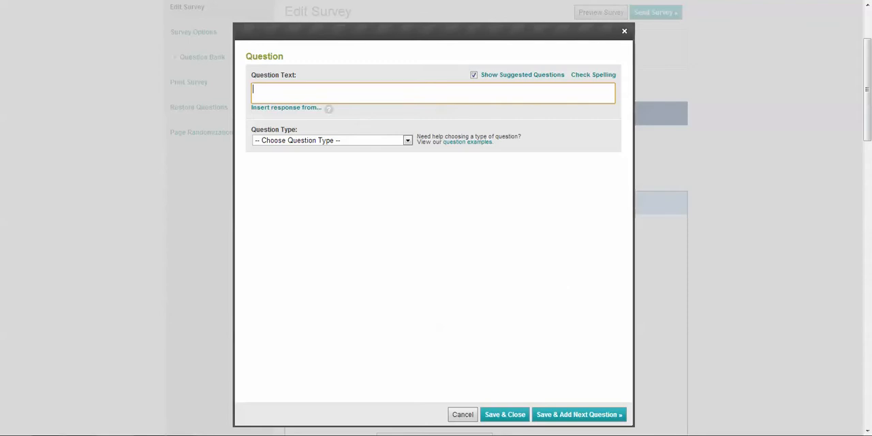
Copy the whole of question 7, including both testimonial prompts, from the Word document and paste it as the new survey question's text.
click(234, 416)
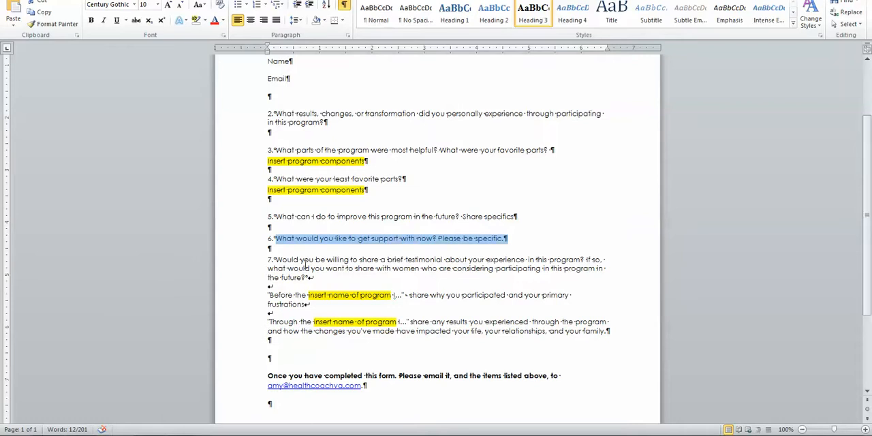
scroll(358, 244, down, 1)
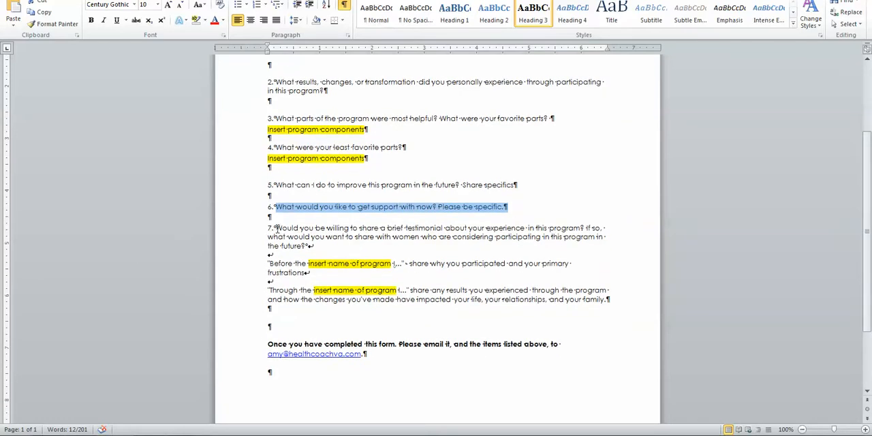
drag(276, 229, 627, 305)
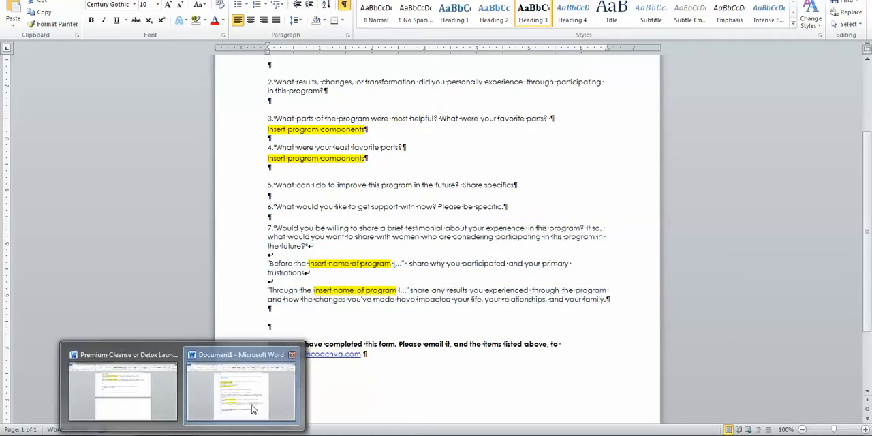
click(253, 405)
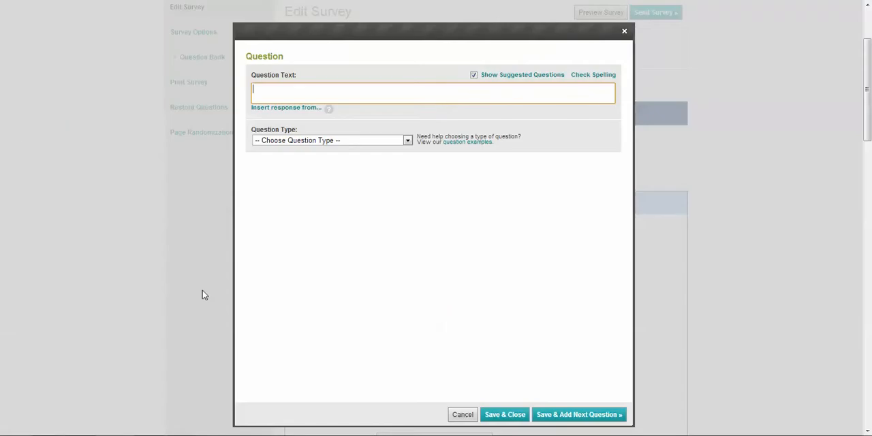
key(ctrl+v)
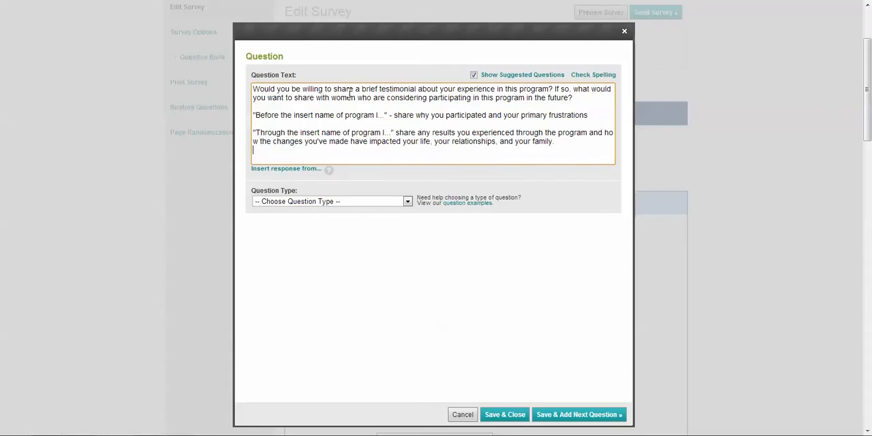
Fill in the program name in both testimonial prompts as "7 Day Detox", keeping the word "program" in the "Through the" prompt.
scroll(453, 127, up, 1)
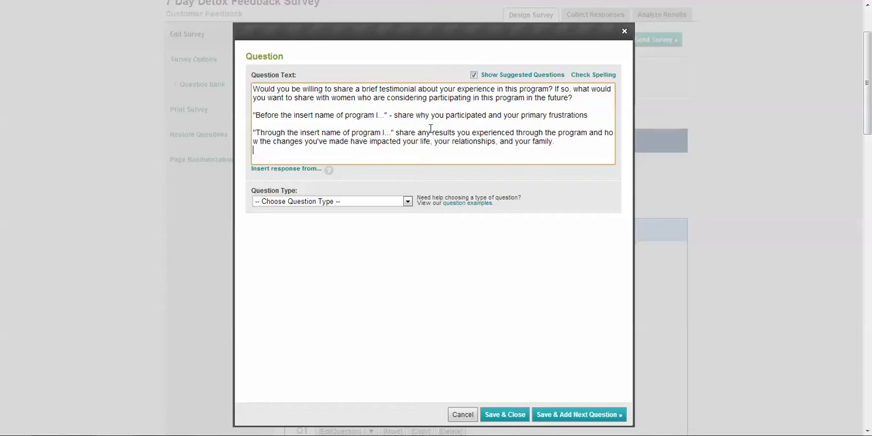
scroll(430, 128, up, 1)
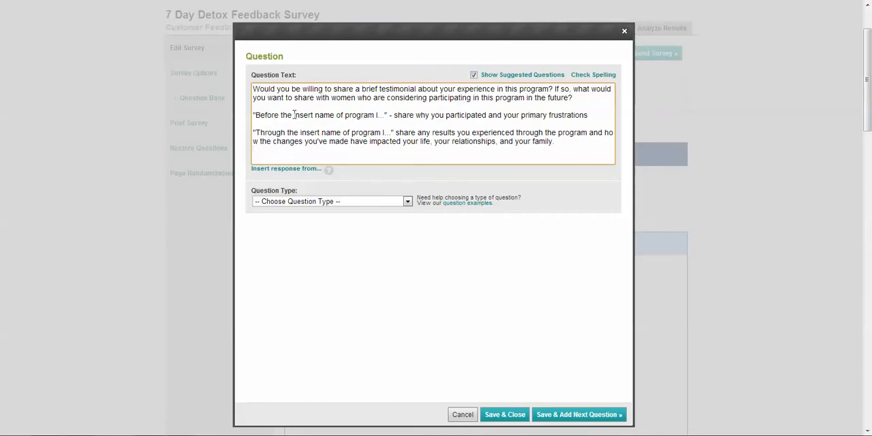
drag(295, 115, 374, 118)
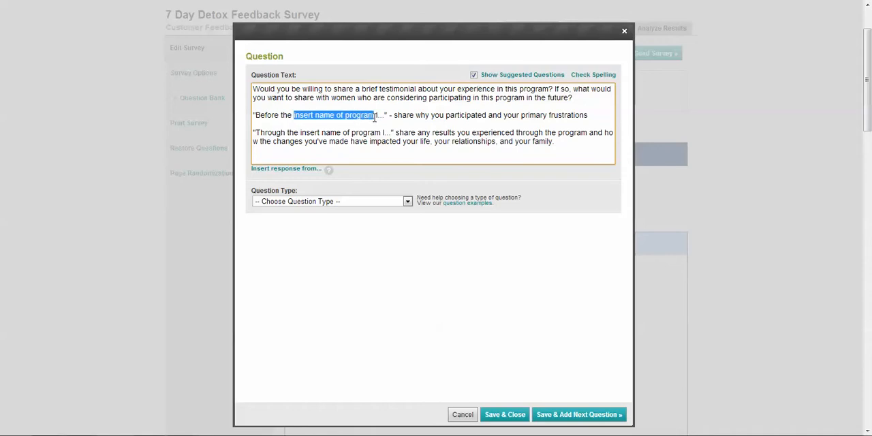
text(7 Day Det)
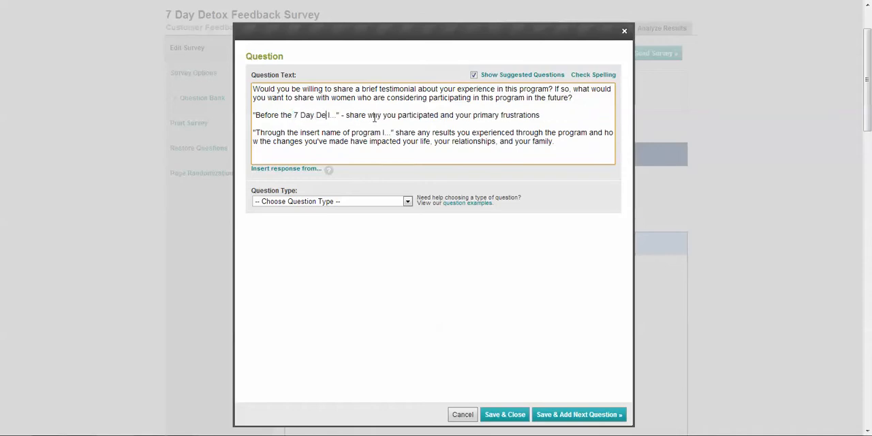
text(ox)
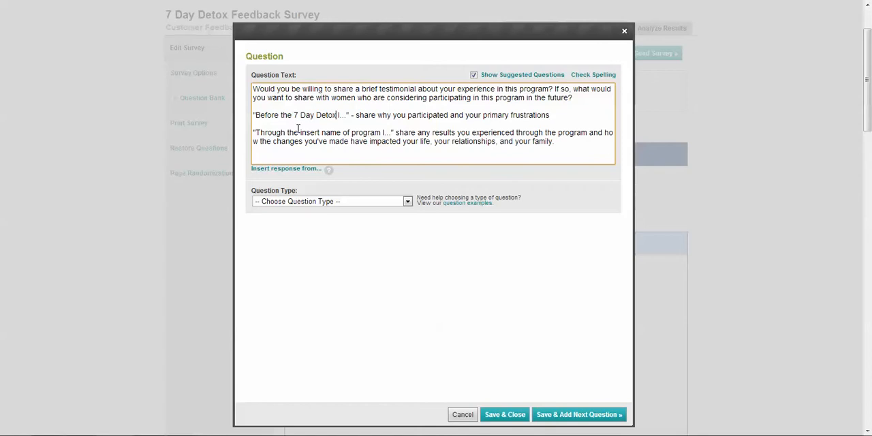
drag(302, 132, 352, 132)
key(BackSpace)
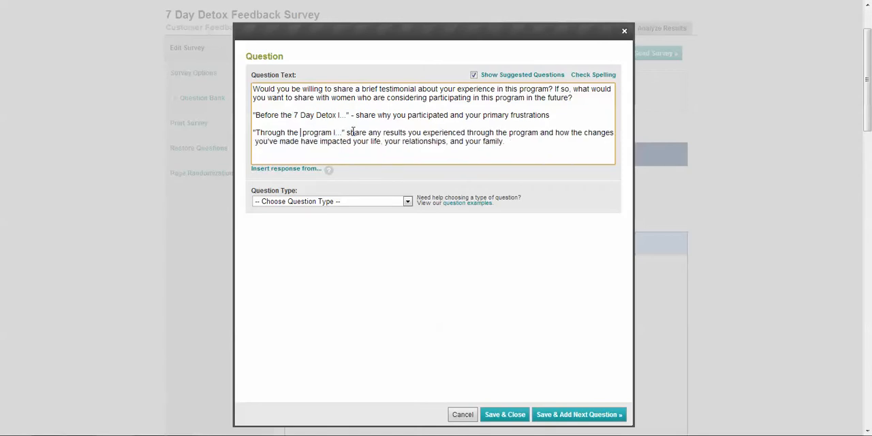
text(7 Day Det)
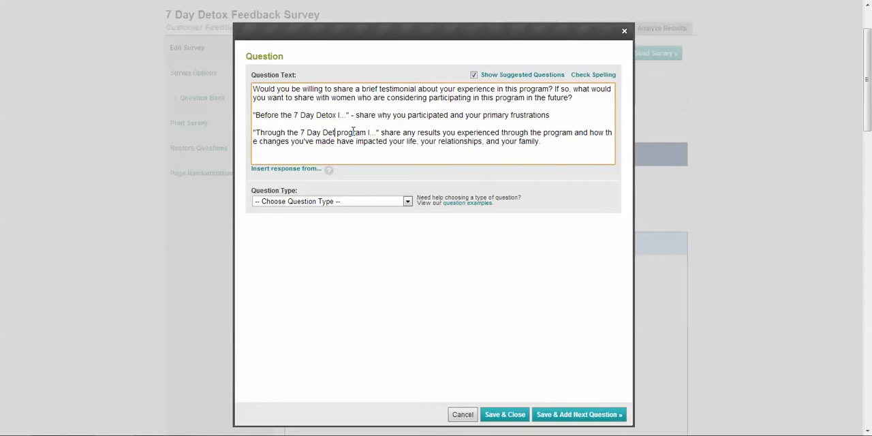
text(ox)
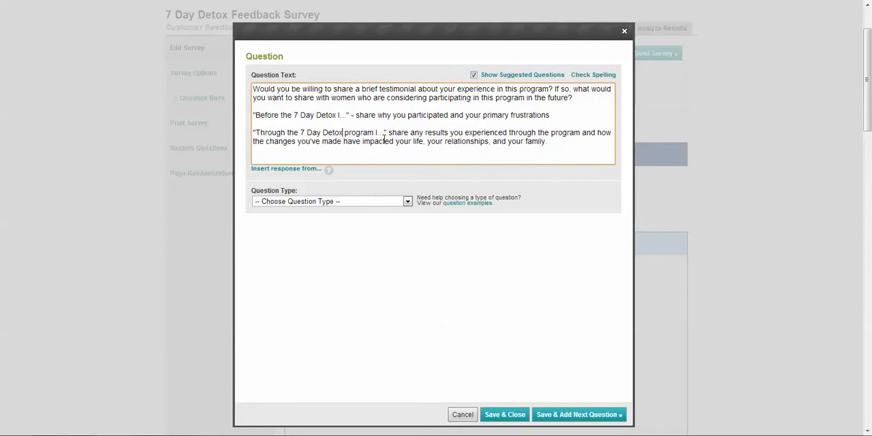
Make the testimonial question a Comment/Essay Box of 5 lines and 100 characters wide, and save it, continuing to another question.
click(365, 203)
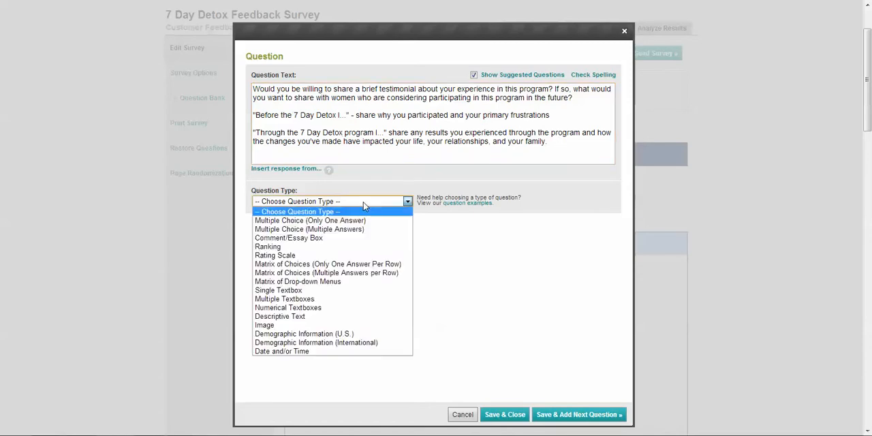
click(317, 238)
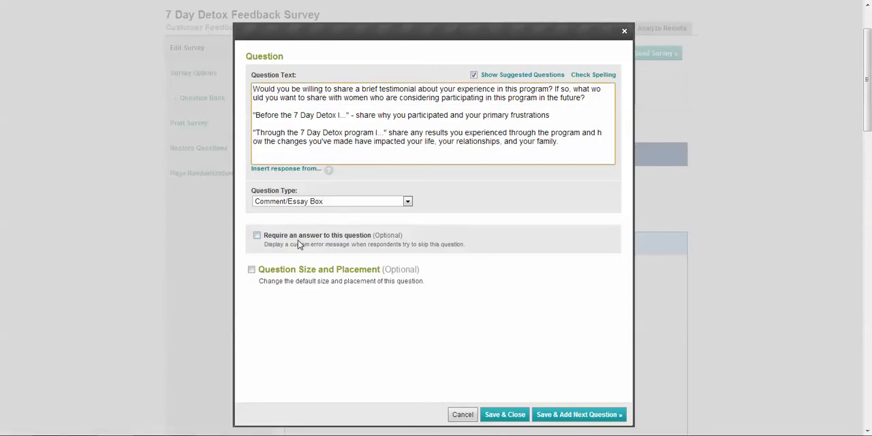
click(252, 269)
click(392, 289)
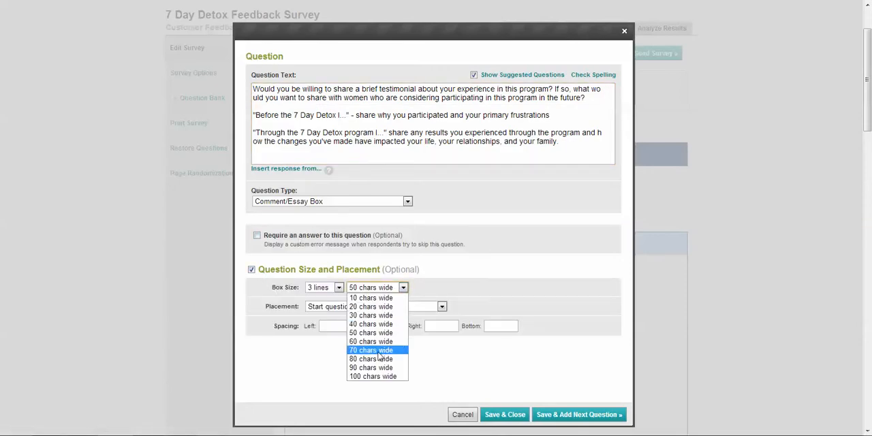
click(375, 376)
click(330, 292)
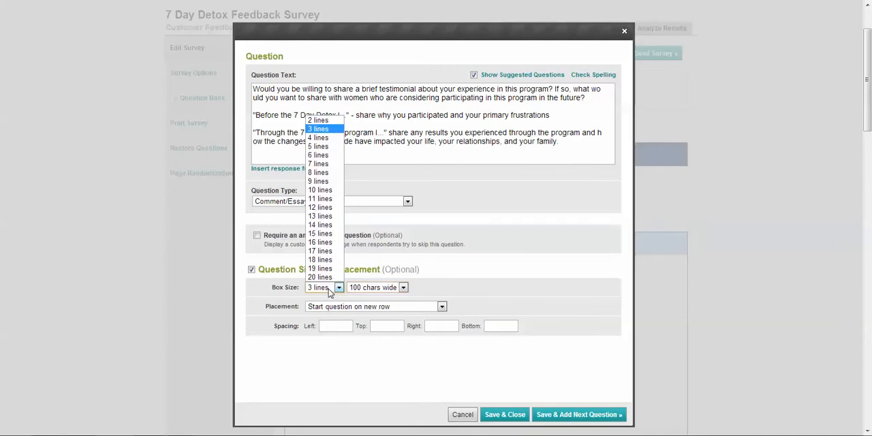
click(327, 147)
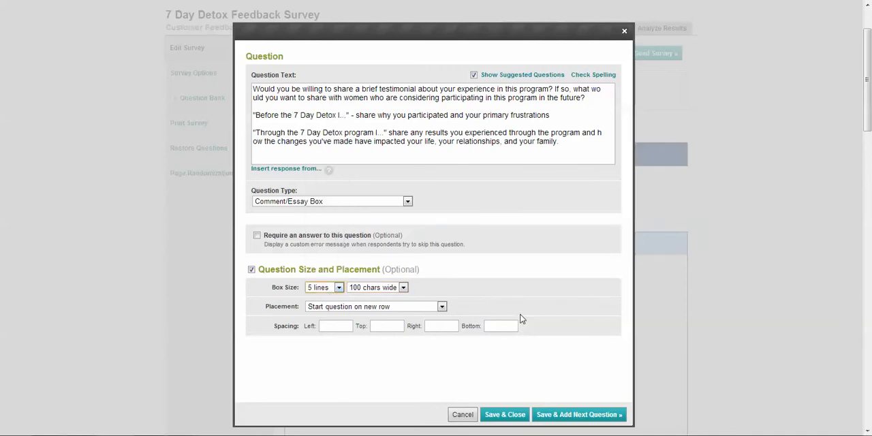
click(555, 420)
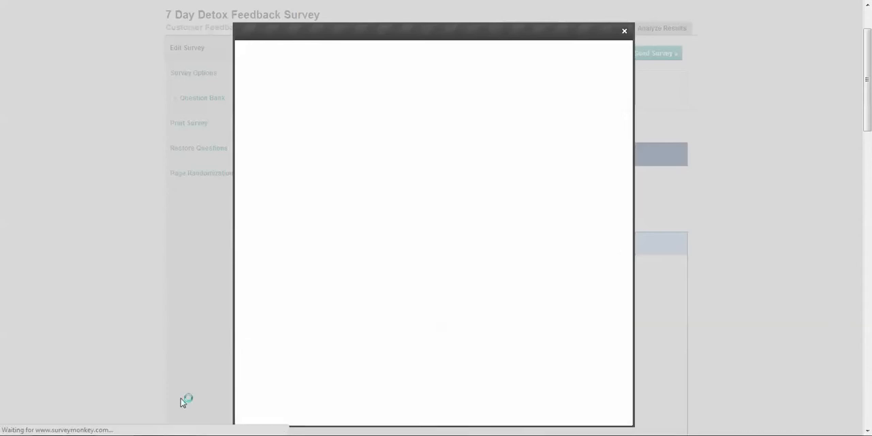
Check the Word document for remaining questions, and set the new survey question's type to Descriptive Text.
mouse_move(183, 434)
click(244, 400)
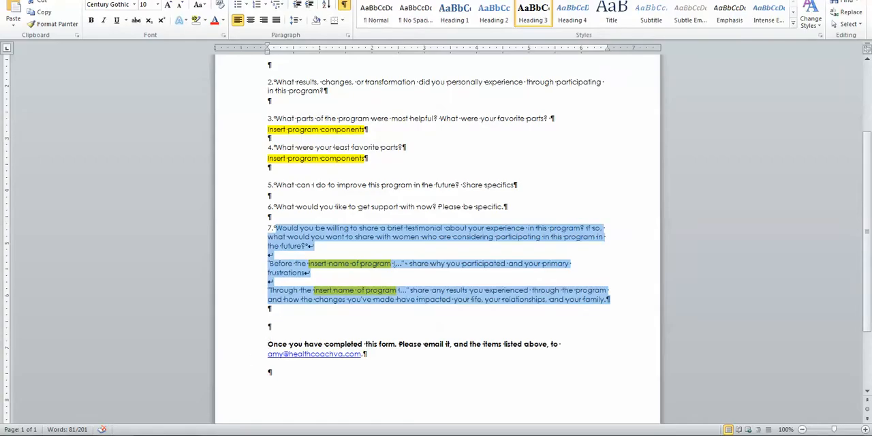
click(103, 433)
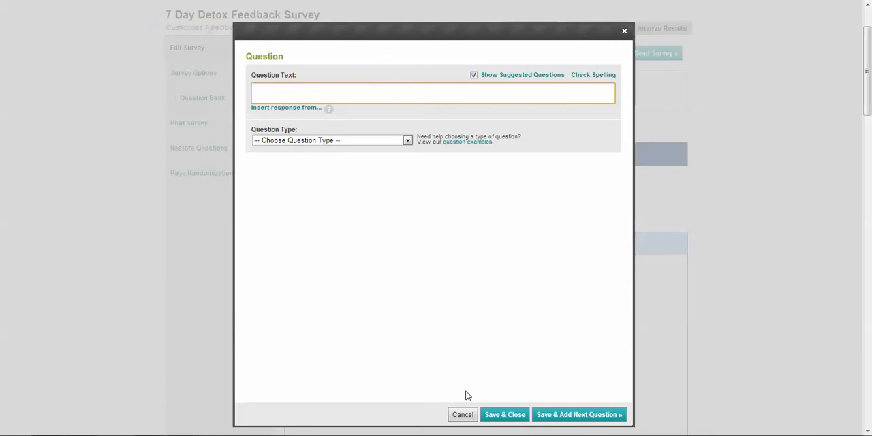
click(359, 141)
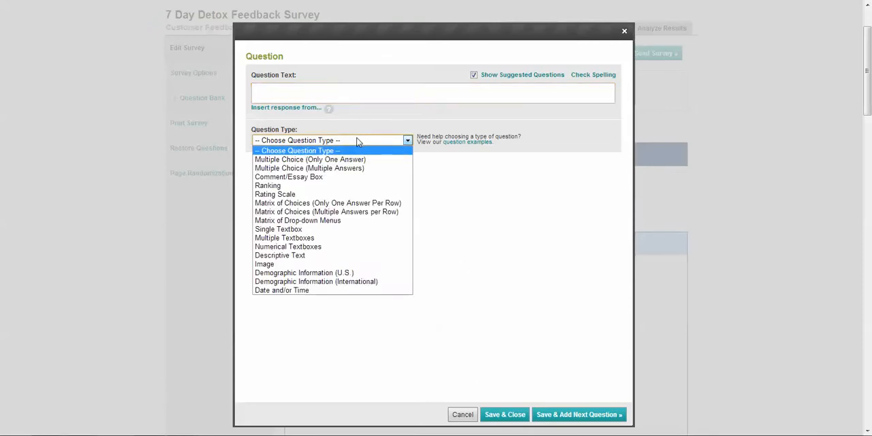
click(327, 256)
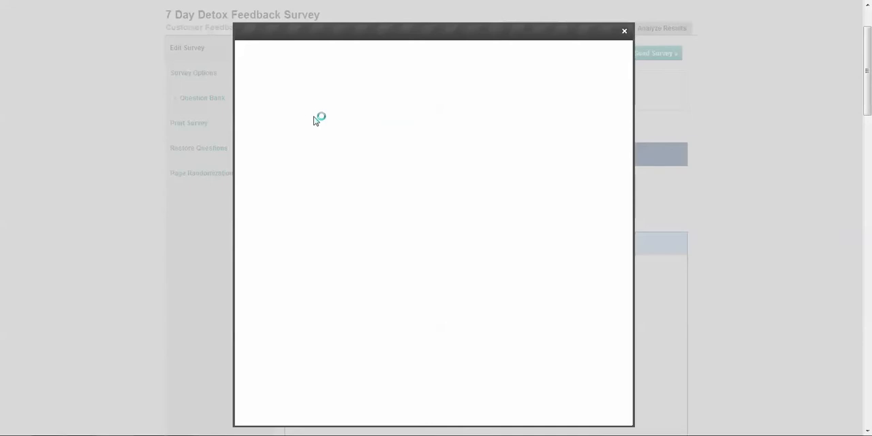
Enter "Thank you very much for completing this feedback survey." as the descriptive text, and dismiss the suggestions.
click(318, 88)
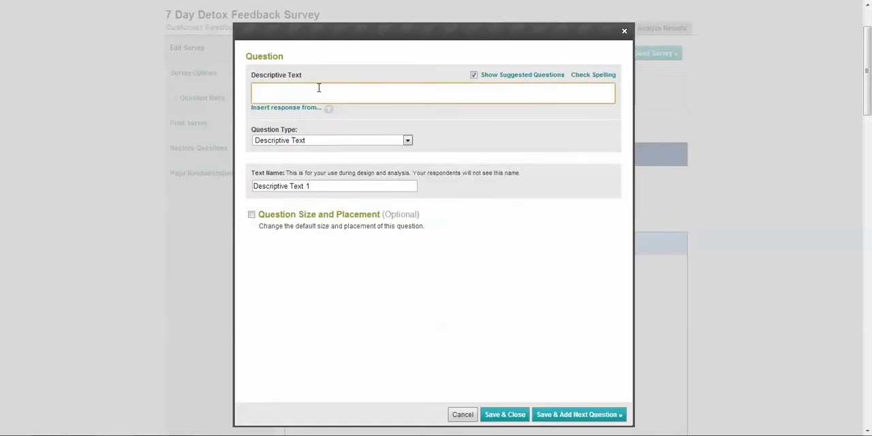
text(Thank you very much for completing th)
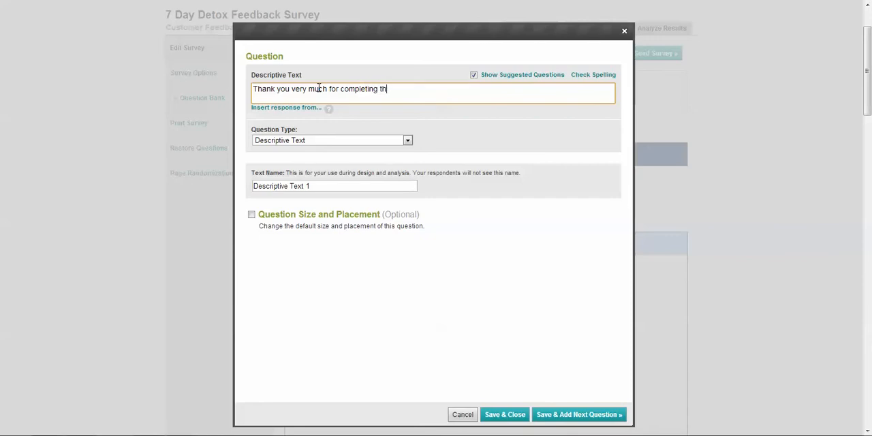
text(is feedba)
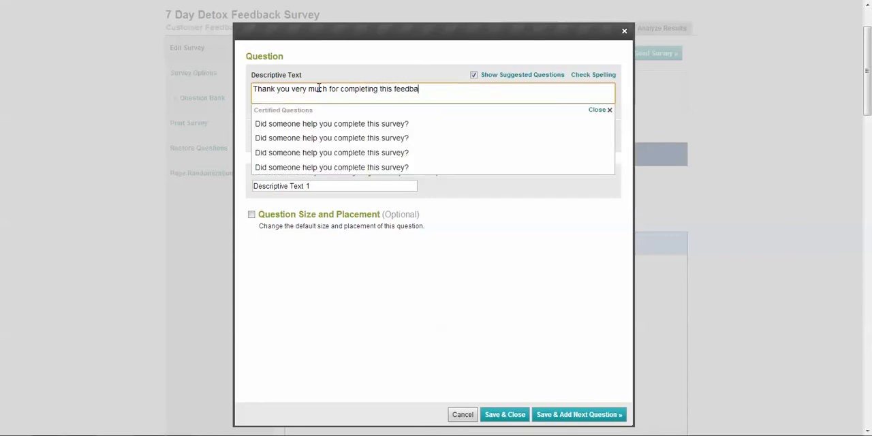
text(ck survey.)
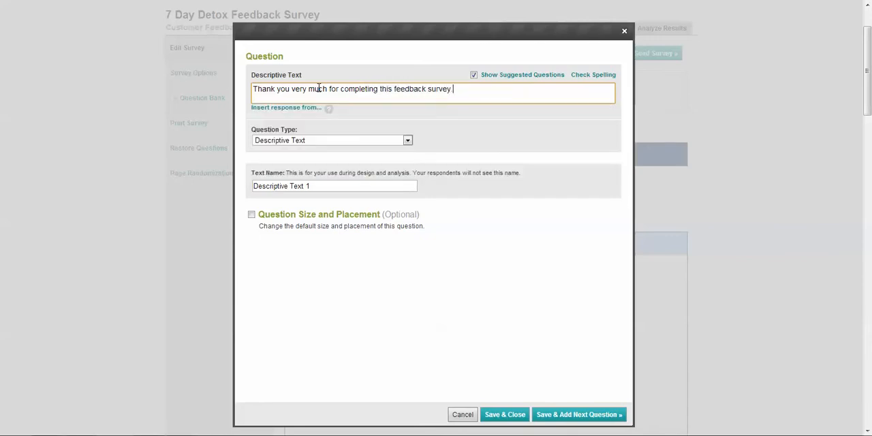
click(498, 260)
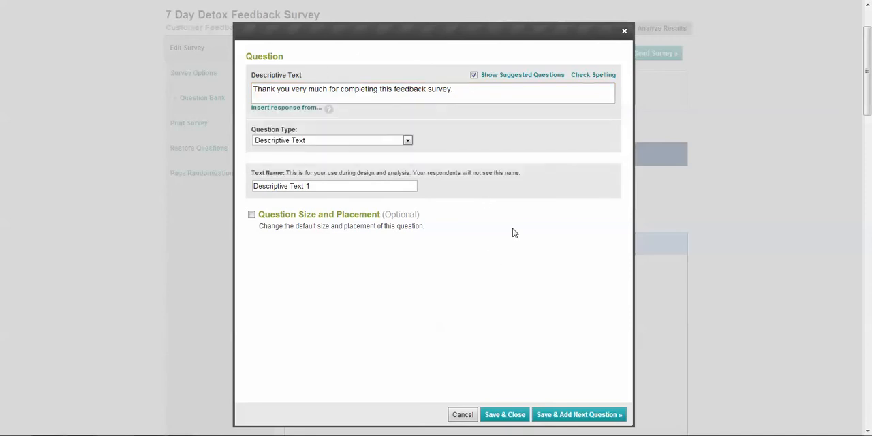
Save the thank-you descriptive text and close the question editor without adding another question.
click(522, 414)
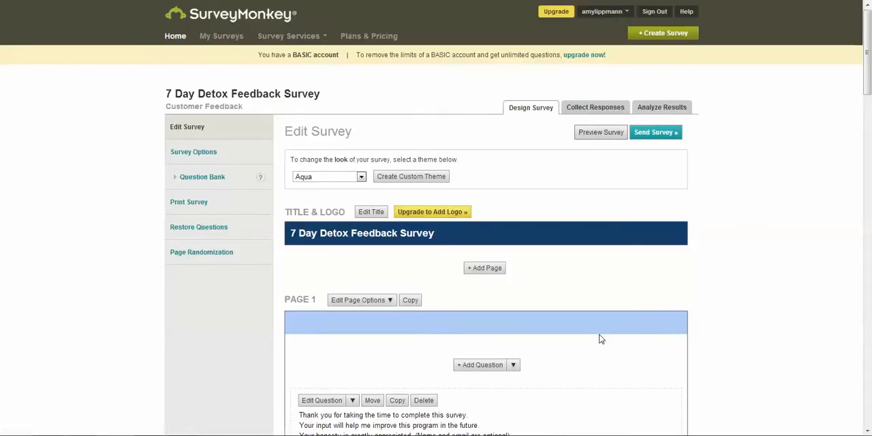
Preview the survey, check its introduction, all questions and the closing text, and return to the survey editor.
scroll(736, 233, down, 3)
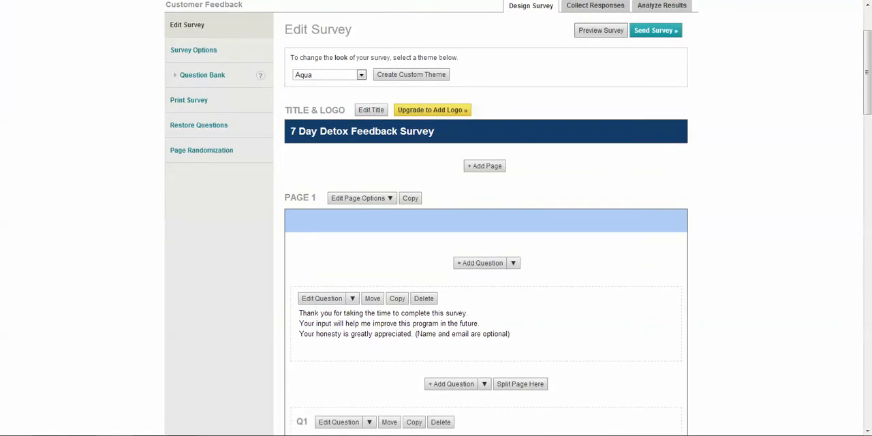
click(606, 42)
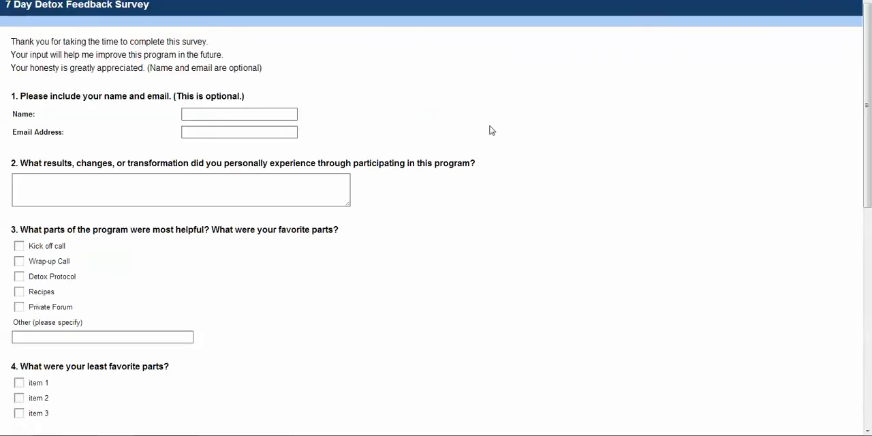
scroll(436, 156, down, 1)
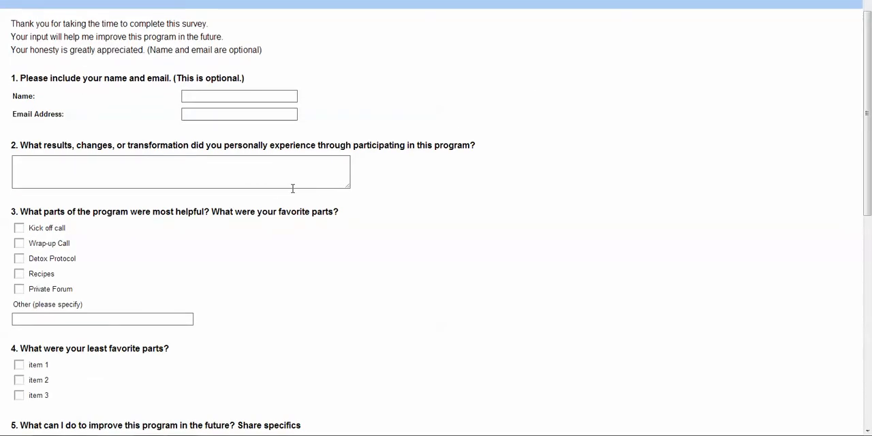
scroll(310, 312, down, 3)
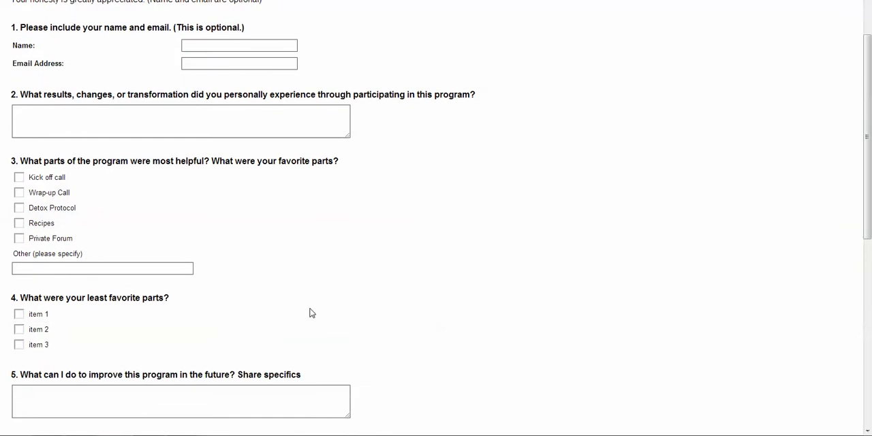
scroll(312, 314, down, 8)
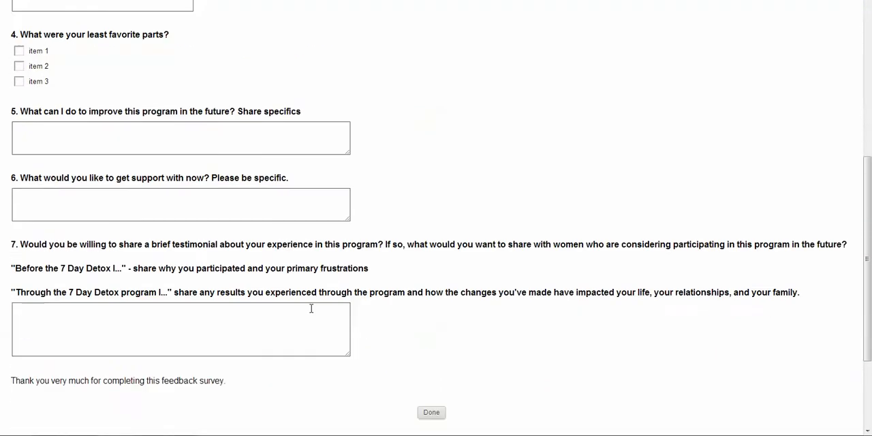
scroll(309, 311, up, 12)
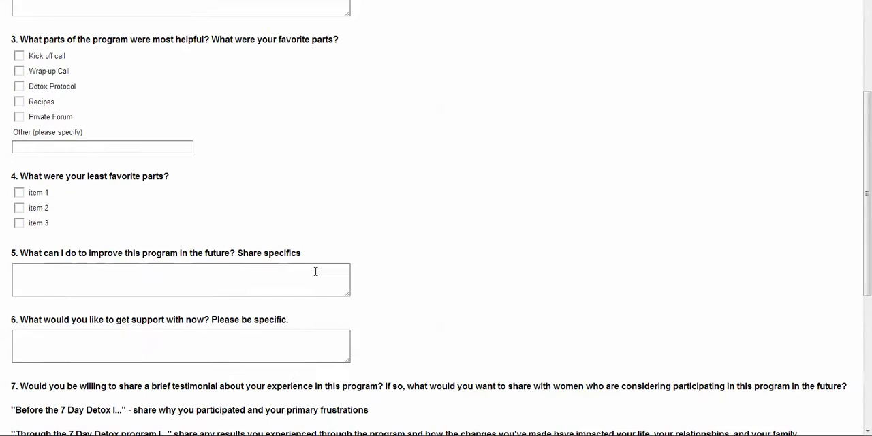
scroll(307, 205, up, 2)
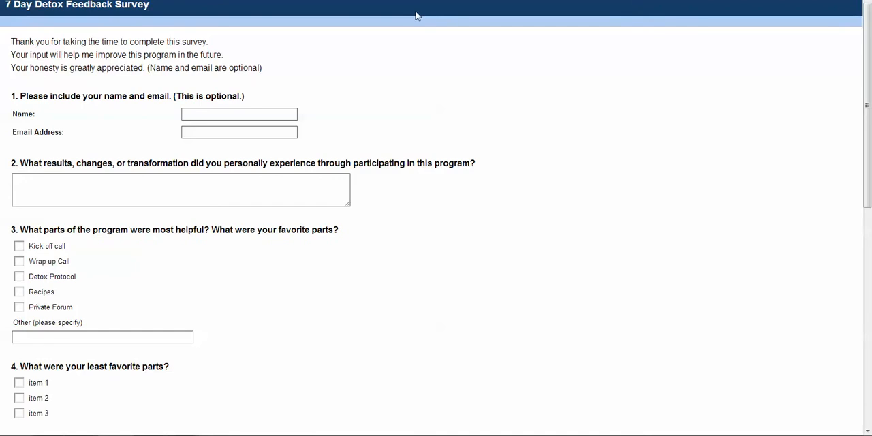
scroll(457, 152, down, 12)
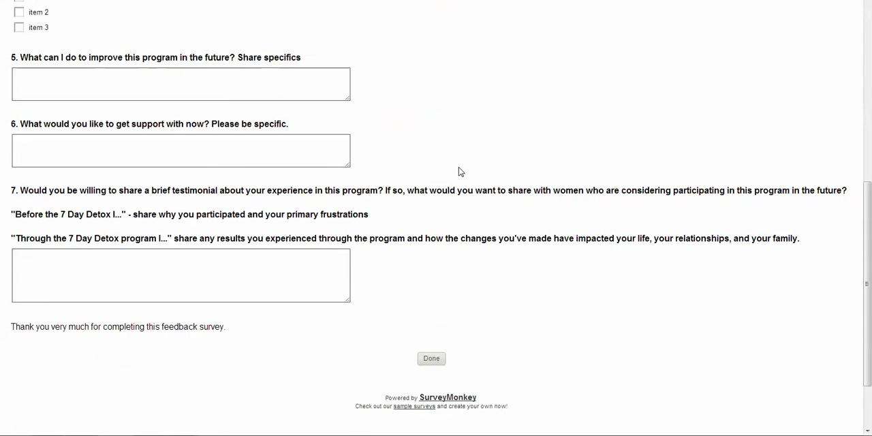
click(432, 275)
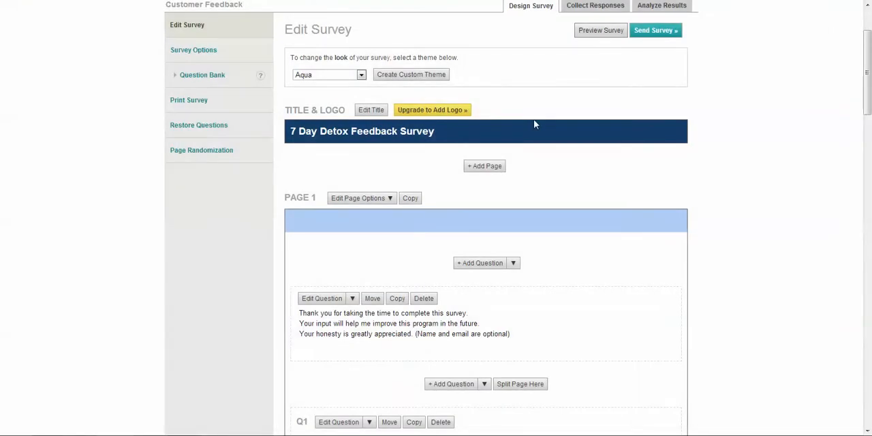
Proceed to sending the survey and copy its web link.
scroll(672, 121, up, 4)
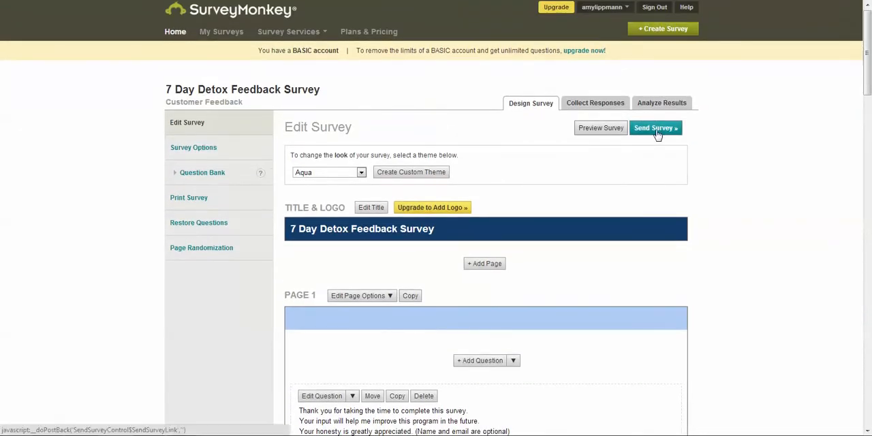
click(653, 133)
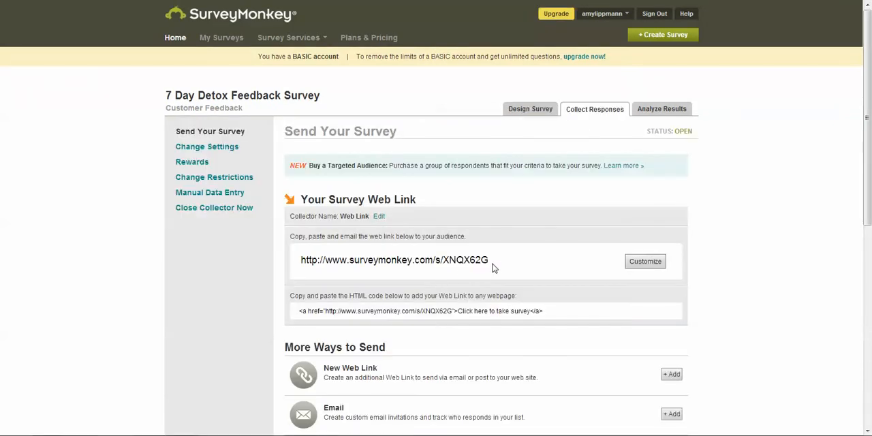
drag(479, 260, 301, 262)
key(ctrl+c)
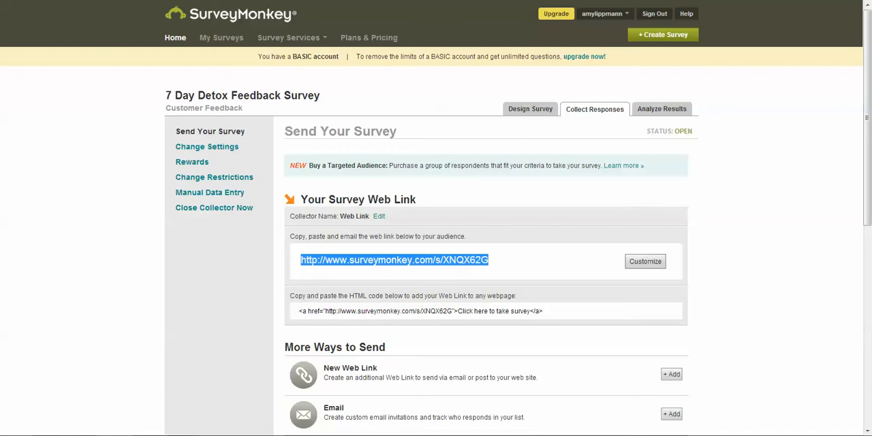
Open the copied survey link in a new browser tab and review the live survey from introduction to closing text.
key(ctrl+t)
key(ctrl+v)
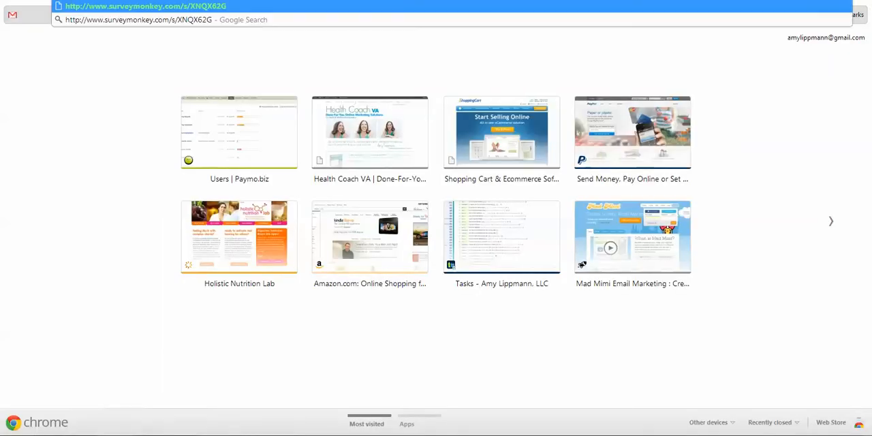
key(Return)
scroll(523, 118, down, 5)
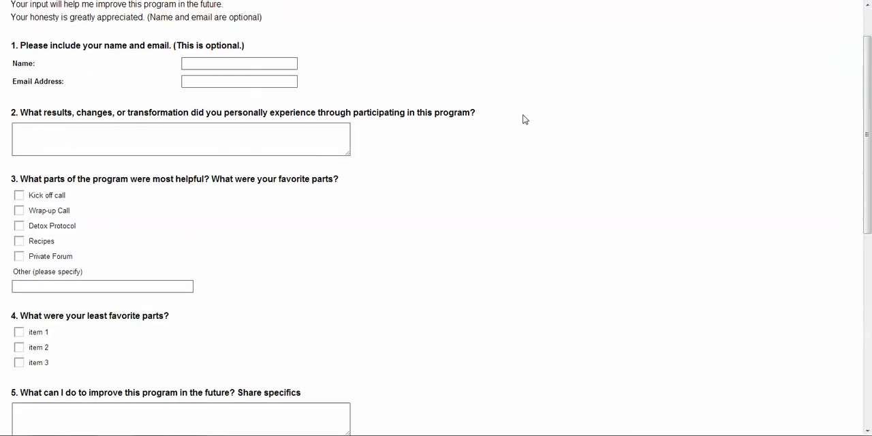
scroll(525, 168, down, 5)
scroll(511, 150, up, 6)
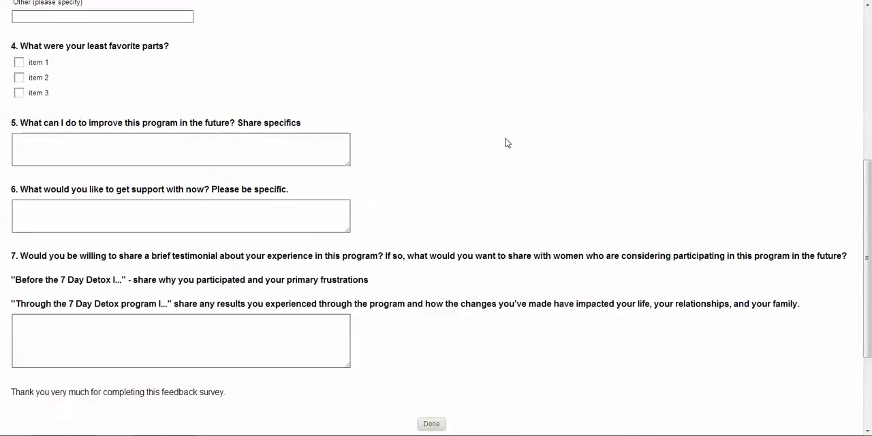
scroll(505, 141, up, 2)
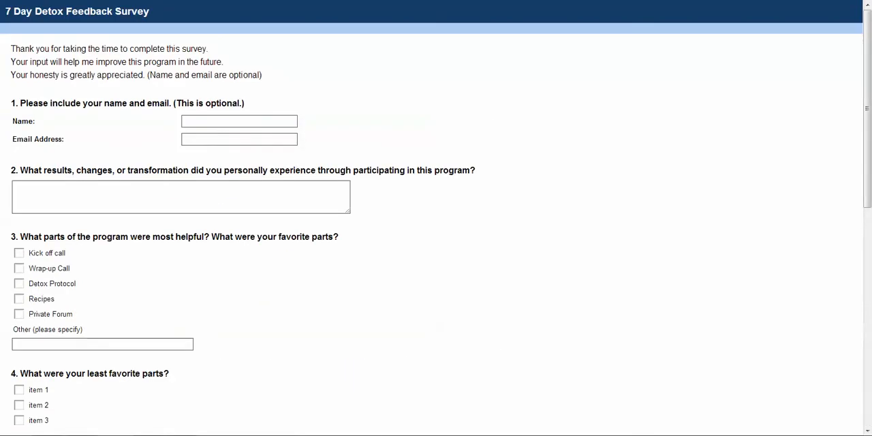